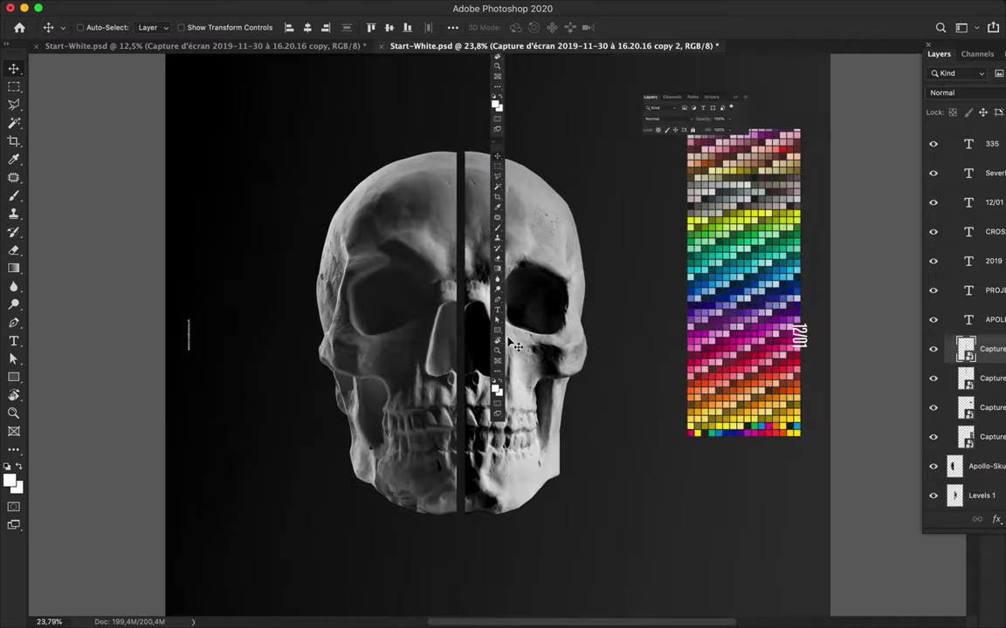
Step: Duplicate the toolbar strip, flip the copy vertically and place it below the existing strips along the skull's centre line
{"action": "left_click_drag", "start_coordinate": [506, 240], "coordinate": [434, 377]}
{"action": "scroll", "coordinate": [505, 225], "scroll_direction": "down", "scroll_amount": 5}
{"action": "key", "text": "super+t"}
{"action": "left_click_drag", "start_coordinate": [443, 290], "coordinate": [434, 522]}
{"action": "key", "text": "Return"}
{"action": "left_click_drag", "start_coordinate": [427, 379], "coordinate": [499, 434]}
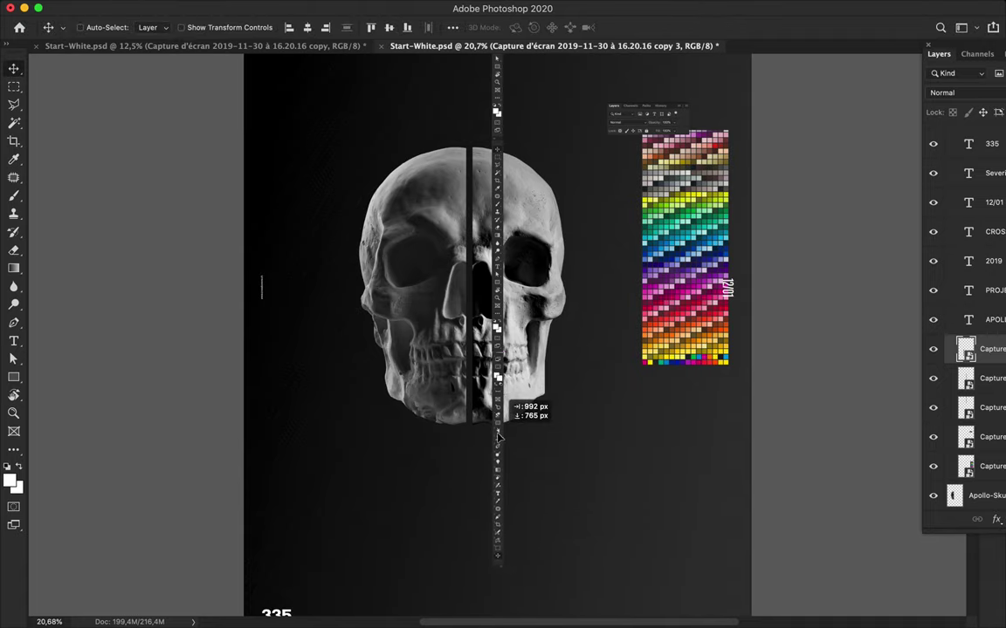
Step: Align the flipped toolbar strip with the one above it and add another copy reaching the poster's bottom edge
{"action": "key", "text": "super+plus"}
{"action": "left_click_drag", "start_coordinate": [499, 437], "coordinate": [491, 459]}
{"action": "scroll", "coordinate": [491, 459], "scroll_direction": "down", "scroll_amount": 5}
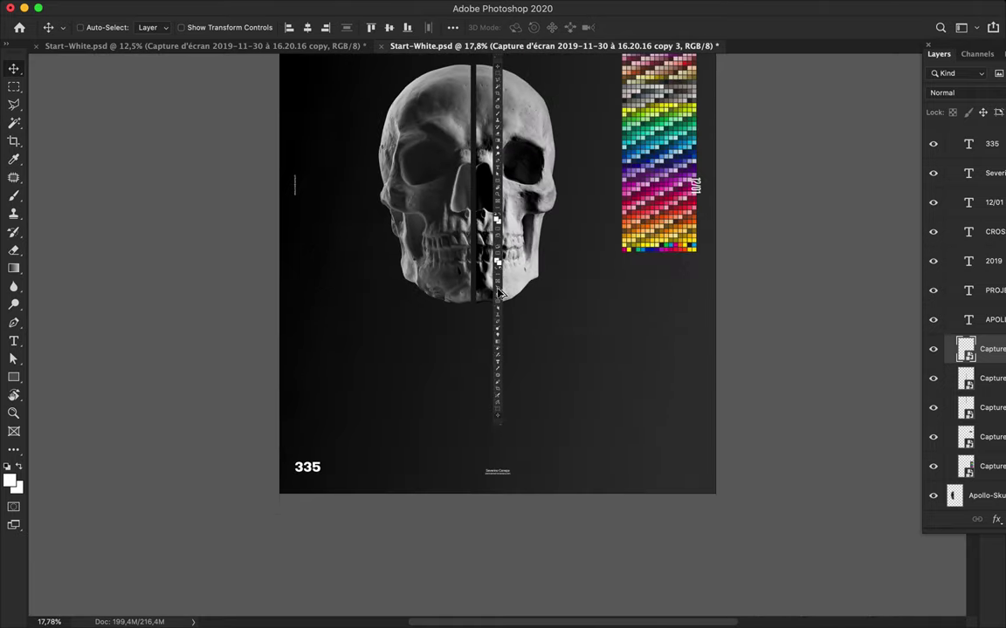
{"action": "left_click_drag", "start_coordinate": [499, 294], "coordinate": [496, 472]}
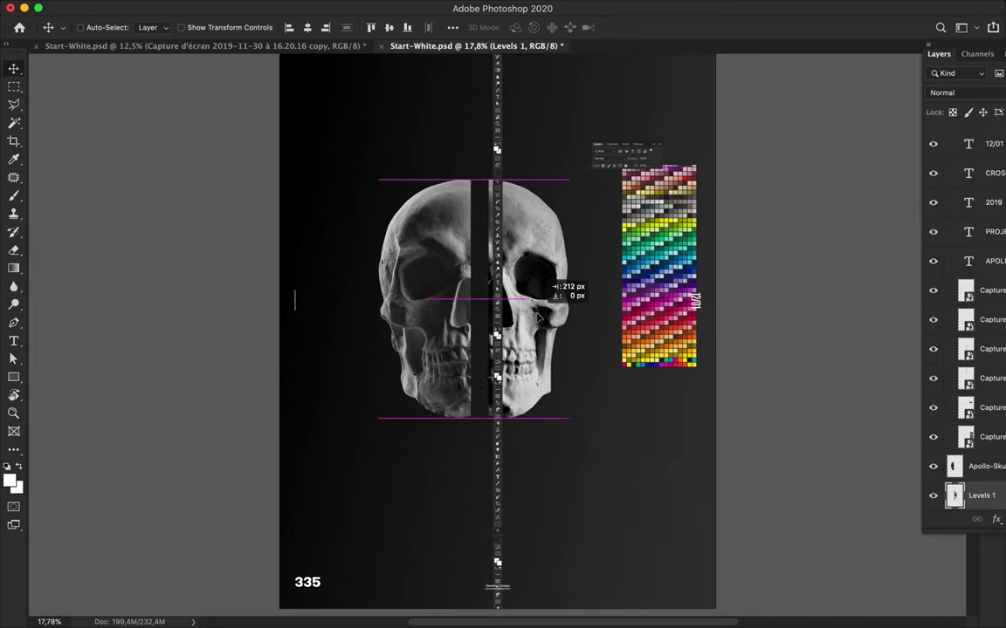
Step: Close the gap between the skull halves behind the toolbar strip and reposition the swatch grid and Layers panel captures around the skull
{"action": "left_click_drag", "start_coordinate": [588, 279], "coordinate": [543, 318]}
{"action": "left_click_drag", "start_coordinate": [441, 307], "coordinate": [471, 305]}
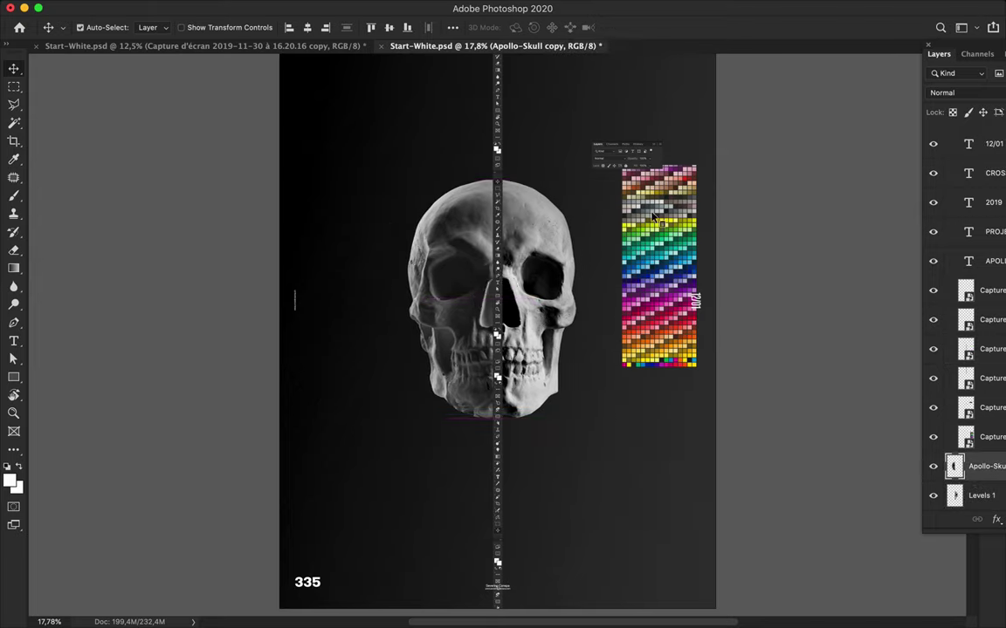
{"action": "left_click_drag", "start_coordinate": [659, 243], "coordinate": [636, 272]}
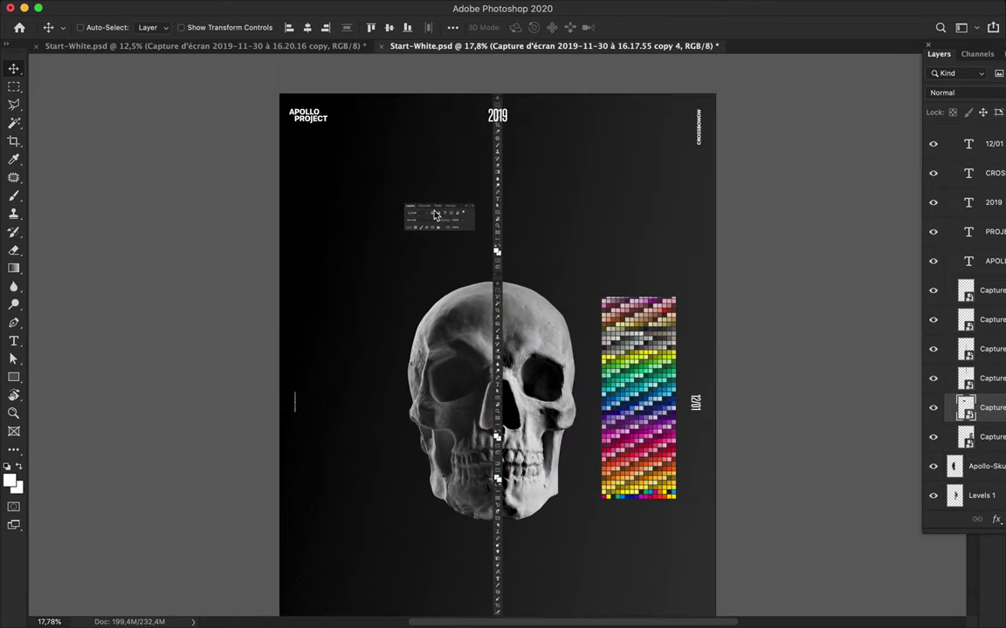
Step: Add the horizontal text APOLLO above the skull's left half
{"action": "key", "text": "t"}
{"action": "left_click", "coordinate": [391, 274]}
{"action": "type", "text": "APOLLO"}
{"action": "key", "text": "Escape"}
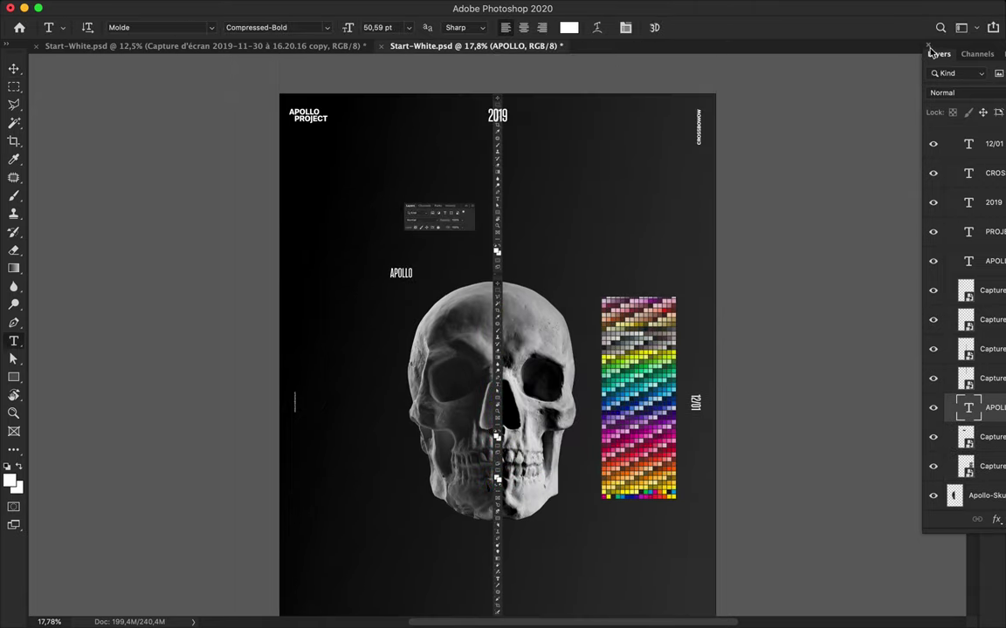
Step: Set the horizontal APOLLO text's Molde font style to Regular
{"action": "left_click_drag", "start_coordinate": [956, 46], "coordinate": [991, 75]}
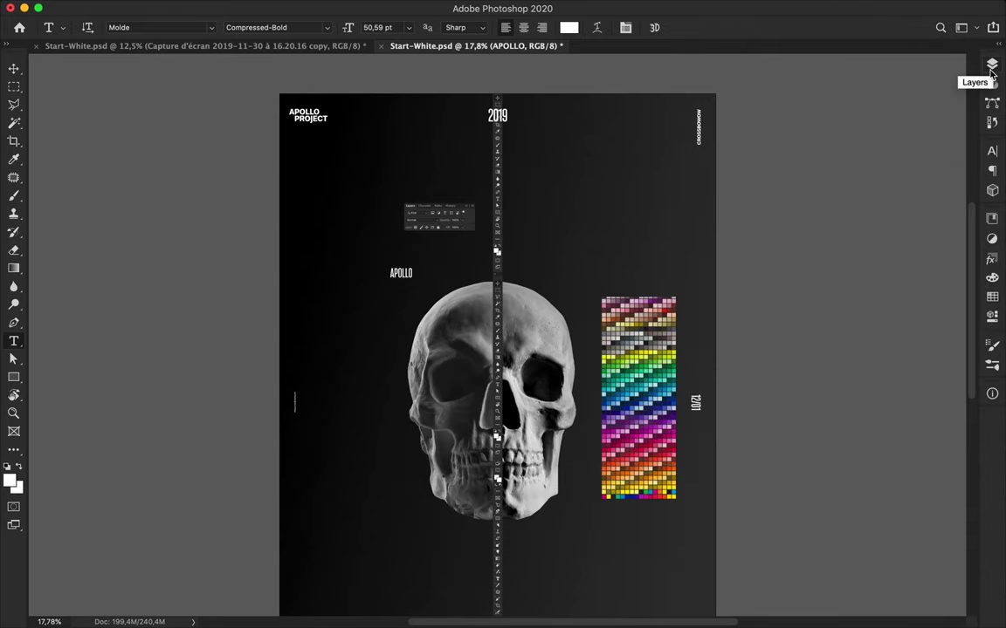
{"action": "left_click", "coordinate": [992, 151]}
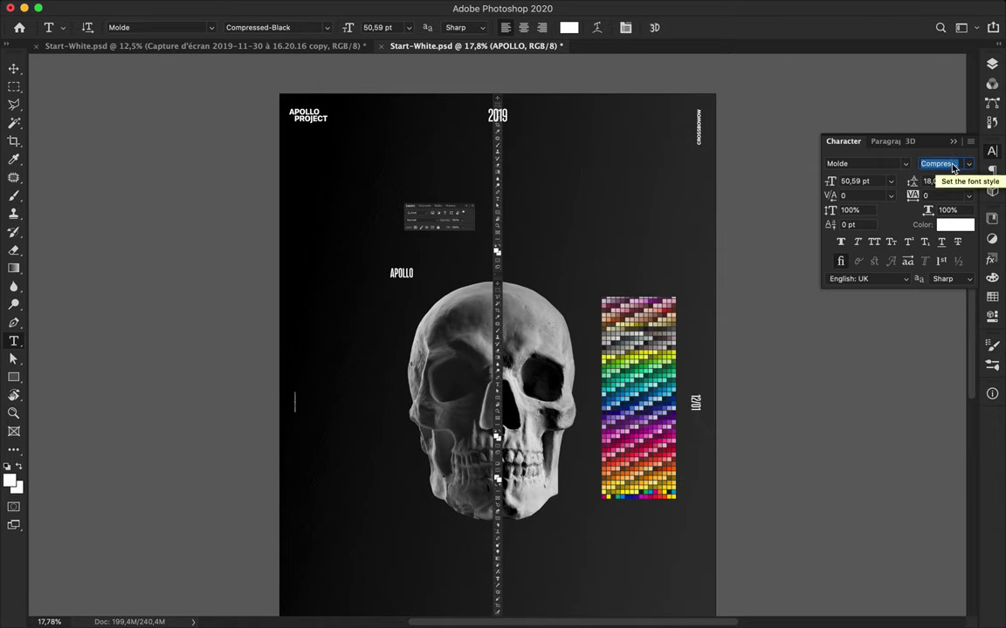
{"action": "left_click", "coordinate": [968, 164]}
{"action": "scroll", "coordinate": [919, 289], "scroll_direction": "down", "scroll_amount": 5}
{"action": "scroll", "coordinate": [892, 469], "scroll_direction": "down", "scroll_amount": 5}
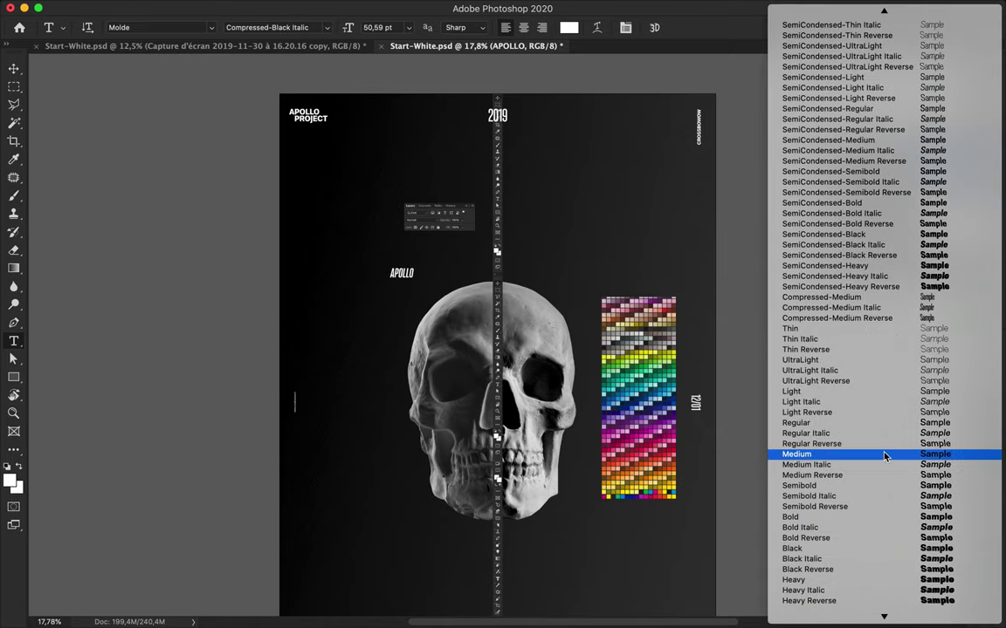
{"action": "left_click", "coordinate": [883, 423]}
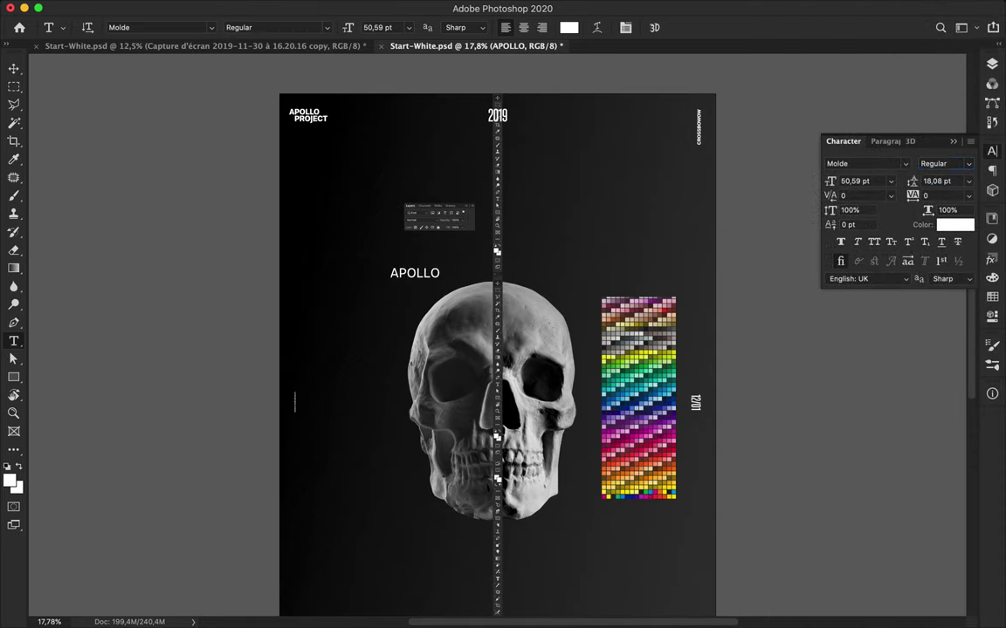
Step: Add a vertical APOLLO text beside the skull's left half and move the horizontal APOLLO above its right half
{"action": "right_click", "coordinate": [15, 341]}
{"action": "left_click", "coordinate": [81, 350]}
{"action": "left_click", "coordinate": [384, 236]}
{"action": "type", "text": "APOLL"}
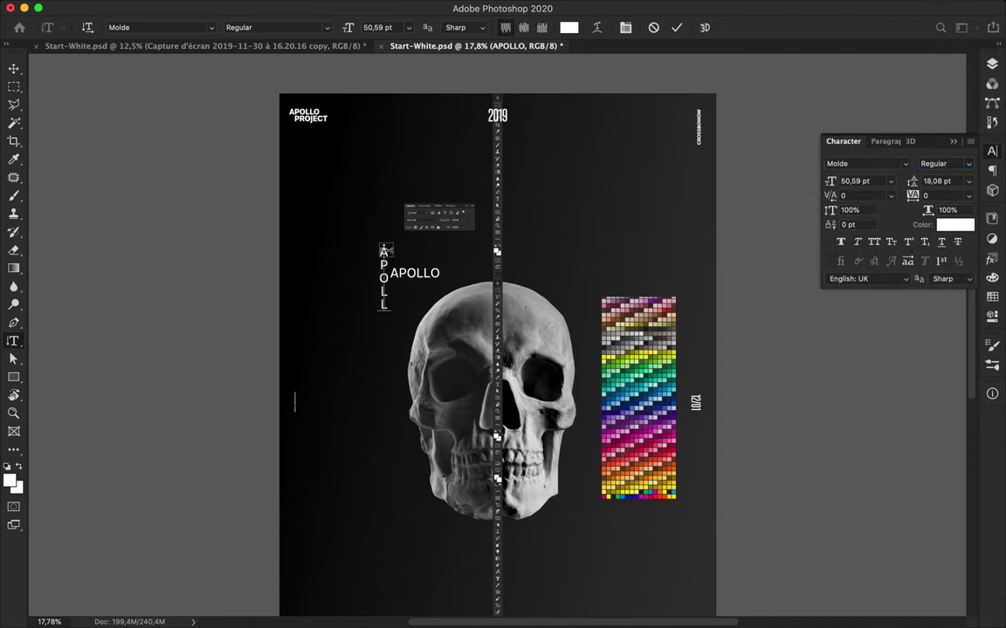
{"action": "type", "text": "v"}
{"action": "left_click_drag", "start_coordinate": [383, 302], "coordinate": [392, 350]}
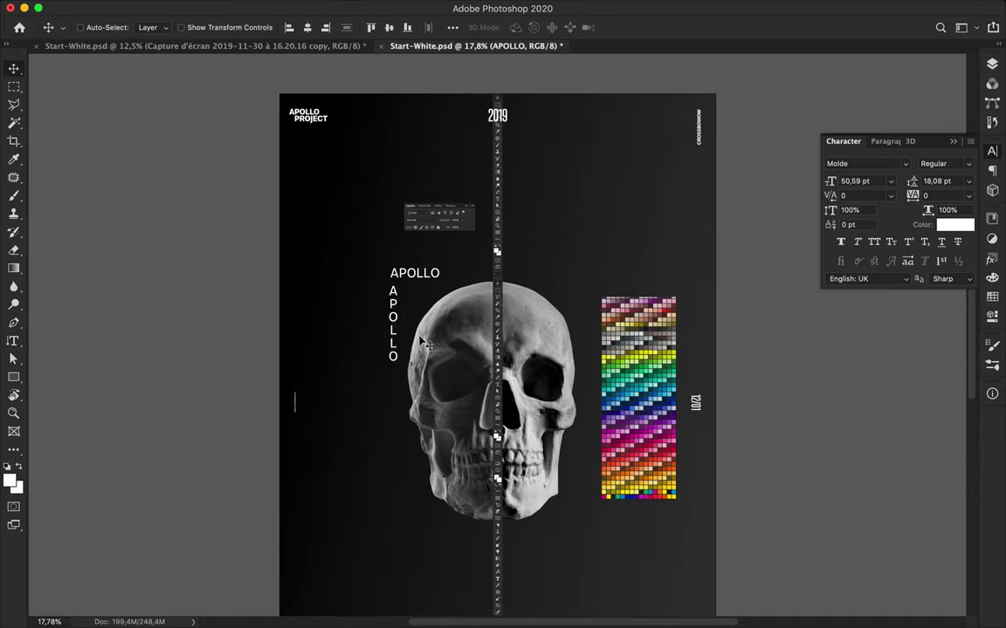
{"action": "left_click_drag", "start_coordinate": [434, 286], "coordinate": [566, 272]}
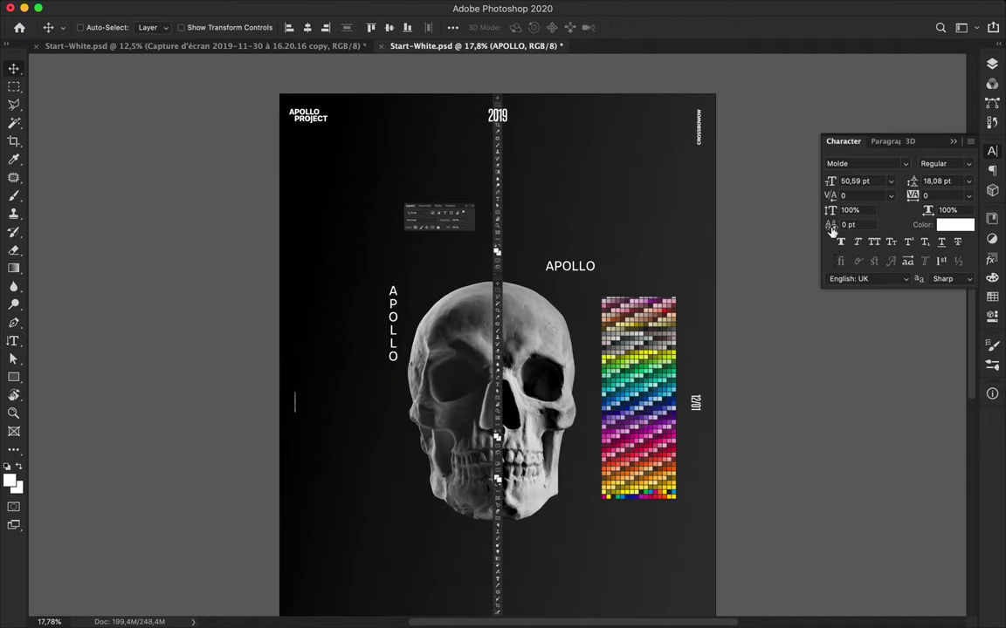
Step: Centre-align the vertical APOLLO text and set its tracking to 800
{"action": "left_click", "coordinate": [885, 142]}
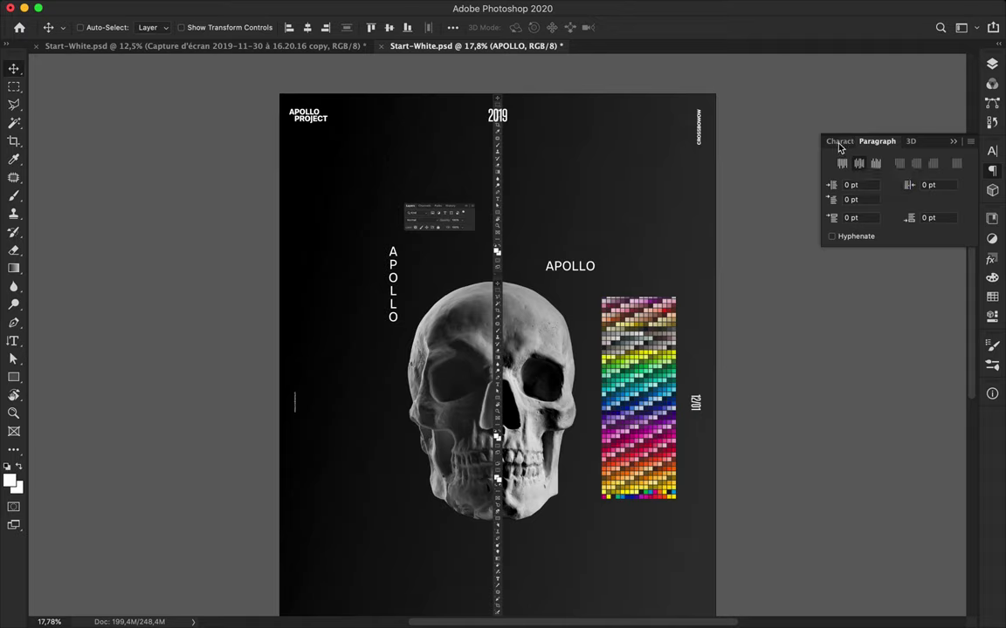
{"action": "left_click", "coordinate": [840, 144]}
{"action": "double_click", "coordinate": [955, 195]}
{"action": "key", "text": "shift+Up"}
{"action": "key", "text": "shift+Up"}
{"action": "key", "text": "shift+Up"}
{"action": "key", "text": "shift+Up"}
{"action": "key", "text": "shift+Up"}
{"action": "key", "text": "shift+Up"}
{"action": "key", "text": "shift+Up"}
{"action": "key", "text": "shift+Up"}
Step: Duplicate the vertical APOLLO text to its left and apply a Mosaic smart filter with cell size 56 to the copy
{"action": "left_click_drag", "start_coordinate": [394, 271], "coordinate": [353, 421]}
{"action": "left_click", "coordinate": [327, 8]}
{"action": "mouse_move", "coordinate": [342, 227]}
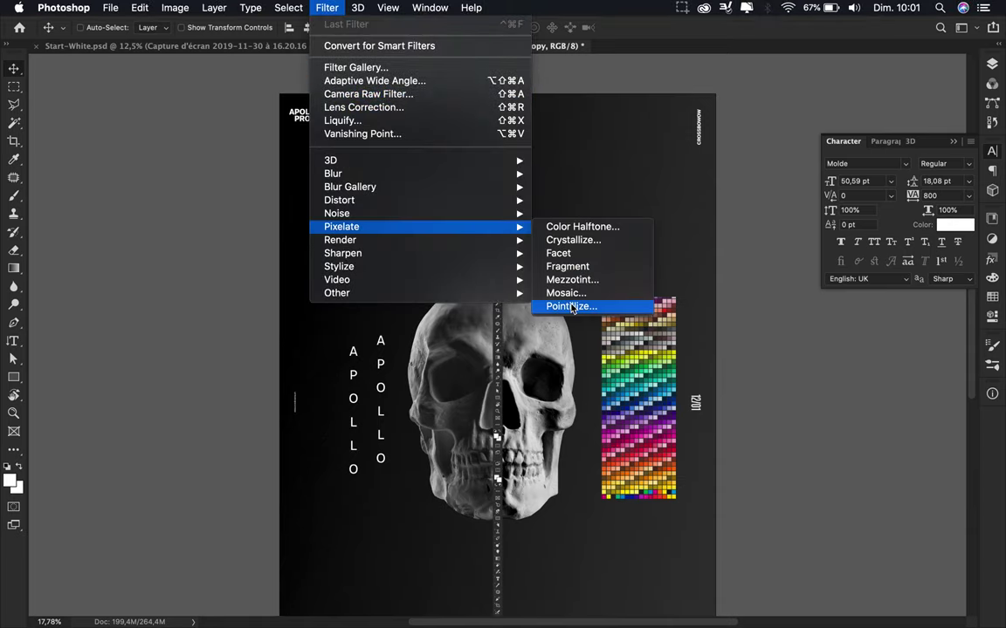
{"action": "left_click", "coordinate": [566, 293]}
{"action": "left_click", "coordinate": [550, 214]}
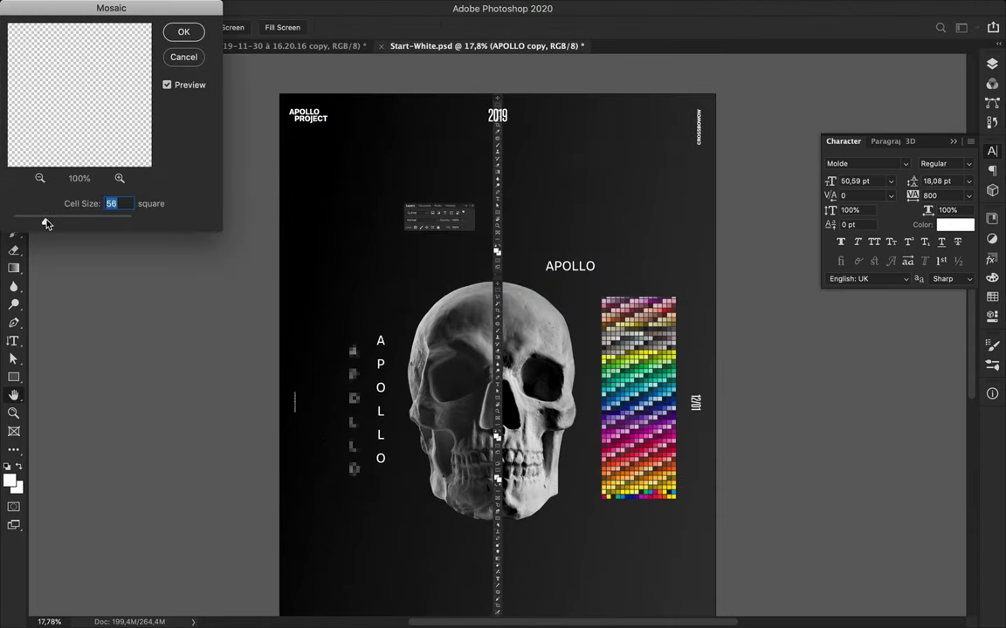
{"action": "key", "text": "Return"}
Step: Place copies of the pixelated APOLLO on both sides of the vertical text and apply Mosaic with cell size 80 to the last copy
{"action": "left_click_drag", "start_coordinate": [323, 354], "coordinate": [403, 388]}
{"action": "left_click", "coordinate": [404, 390], "text": "alt"}
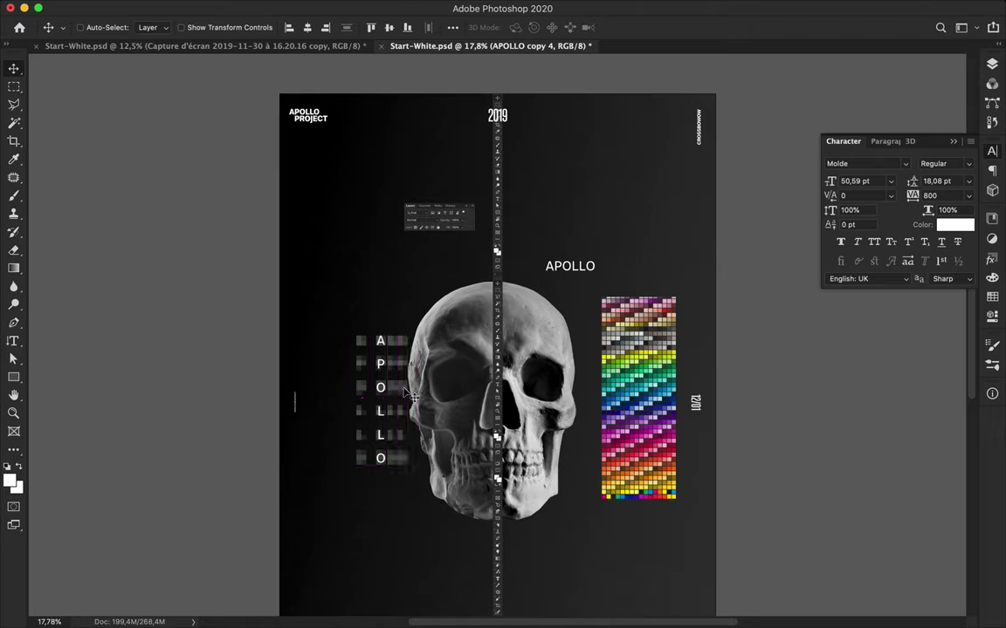
{"action": "left_click", "coordinate": [298, 9]}
{"action": "left_click", "coordinate": [337, 29]}
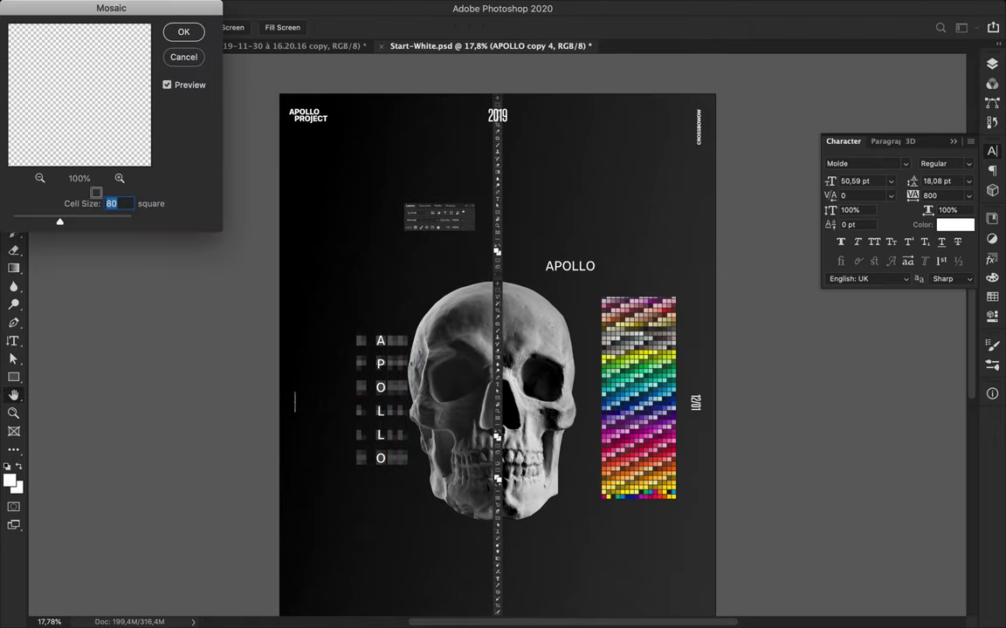
{"action": "left_click", "coordinate": [179, 33]}
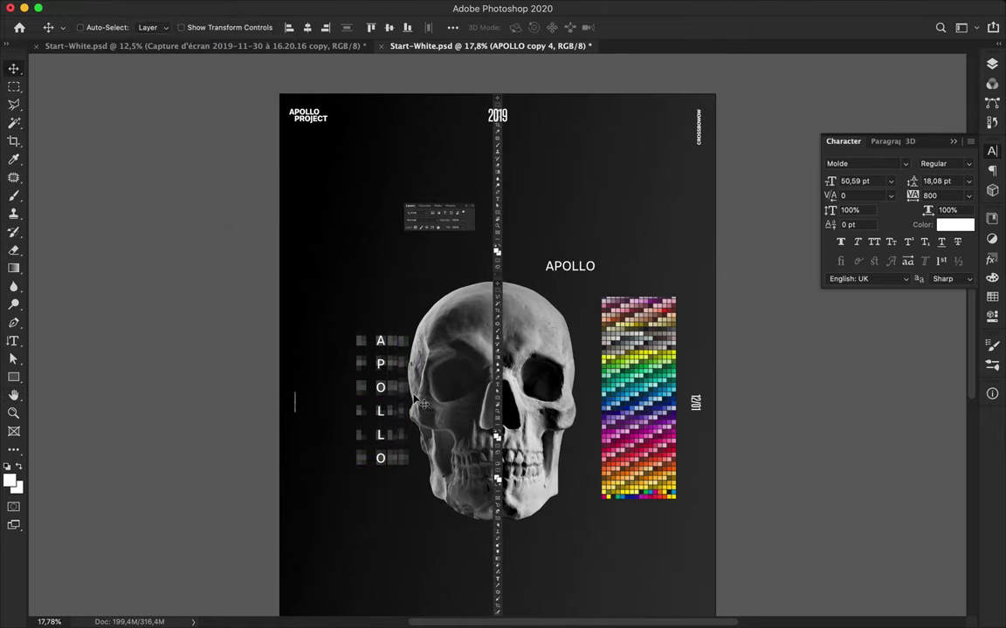
Step: Duplicate the left skull half beneath the original and enlarge the copy so it extends out behind it
{"action": "key", "text": "F7"}
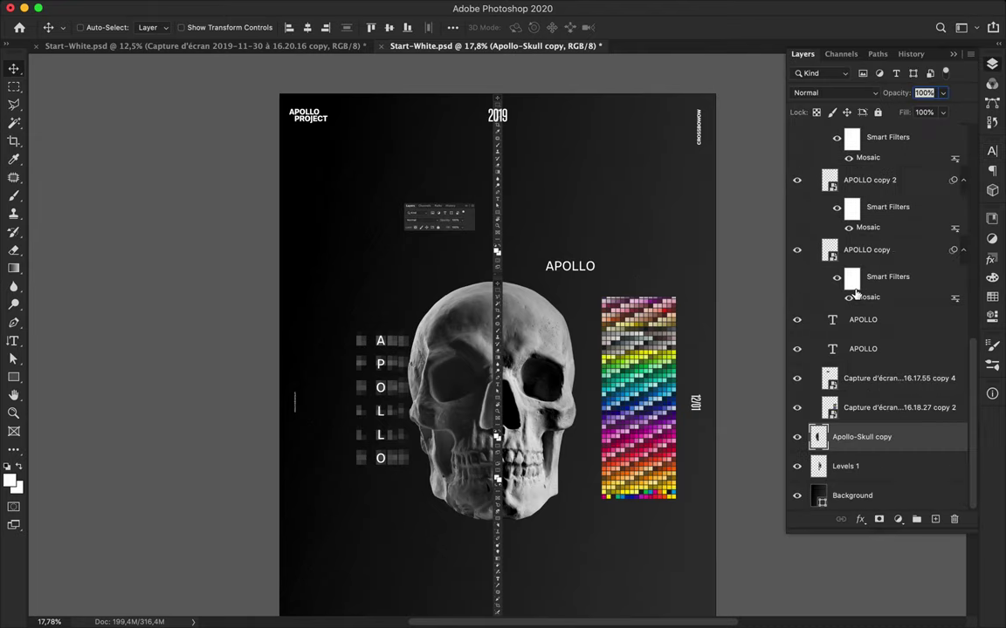
{"action": "key", "text": "ctrl+j"}
{"action": "left_click_drag", "start_coordinate": [858, 436], "coordinate": [859, 465]}
{"action": "key", "text": "ctrl+t"}
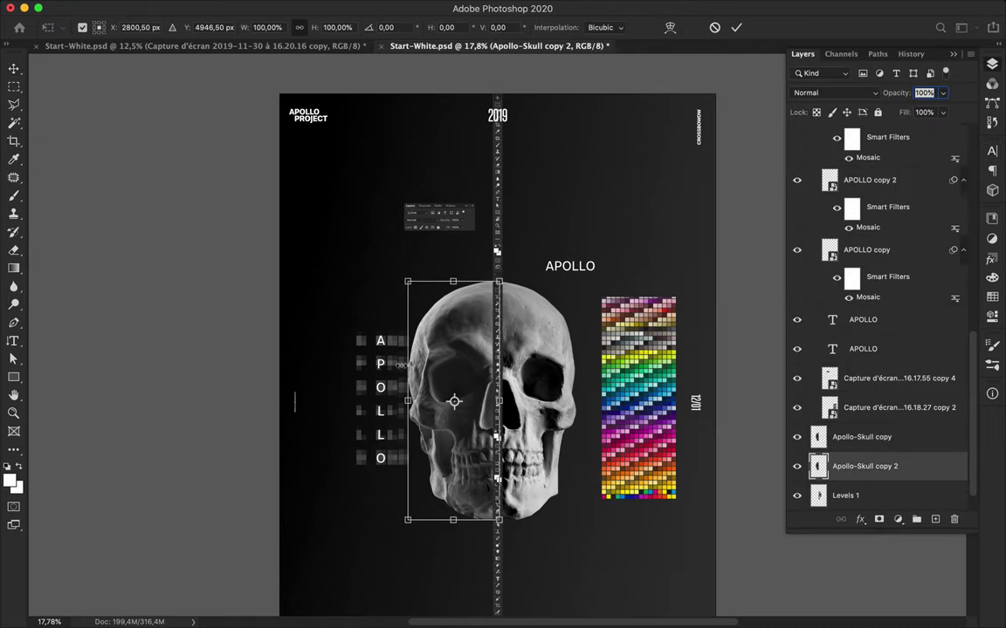
{"action": "left_click_drag", "start_coordinate": [407, 400], "coordinate": [384, 406]}
{"action": "key", "text": "Return"}
Step: On a new layer beneath the front left skull half, fill that half's outline with black using a 100% opacity brush
{"action": "left_click", "coordinate": [468, 303]}
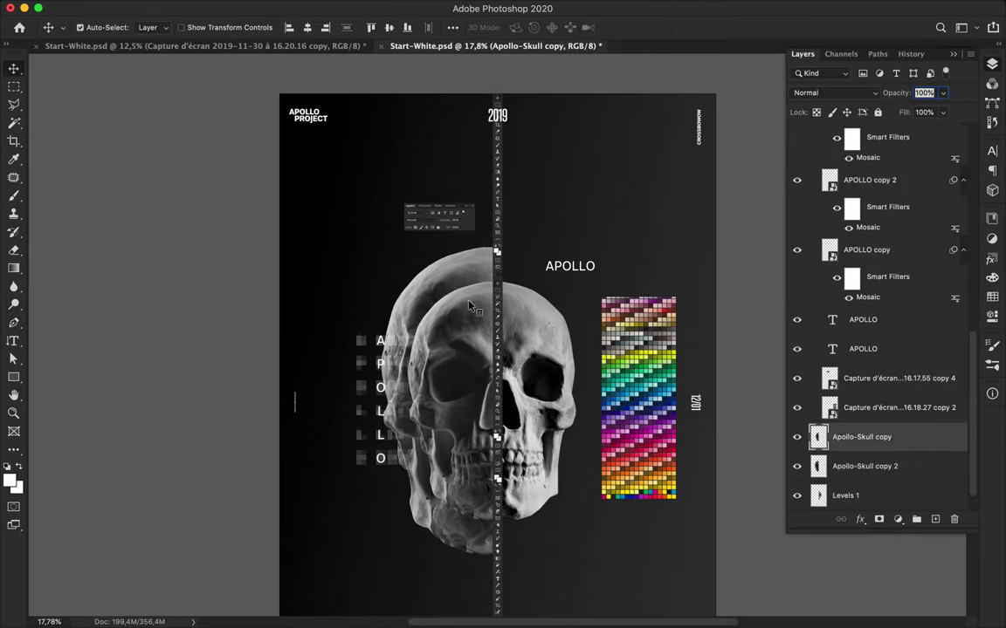
{"action": "left_click", "coordinate": [935, 519]}
{"action": "left_click_drag", "start_coordinate": [875, 439], "coordinate": [871, 472]}
{"action": "left_click", "coordinate": [820, 441], "text": "super"}
{"action": "key", "text": "b"}
{"action": "left_click", "coordinate": [8, 468]}
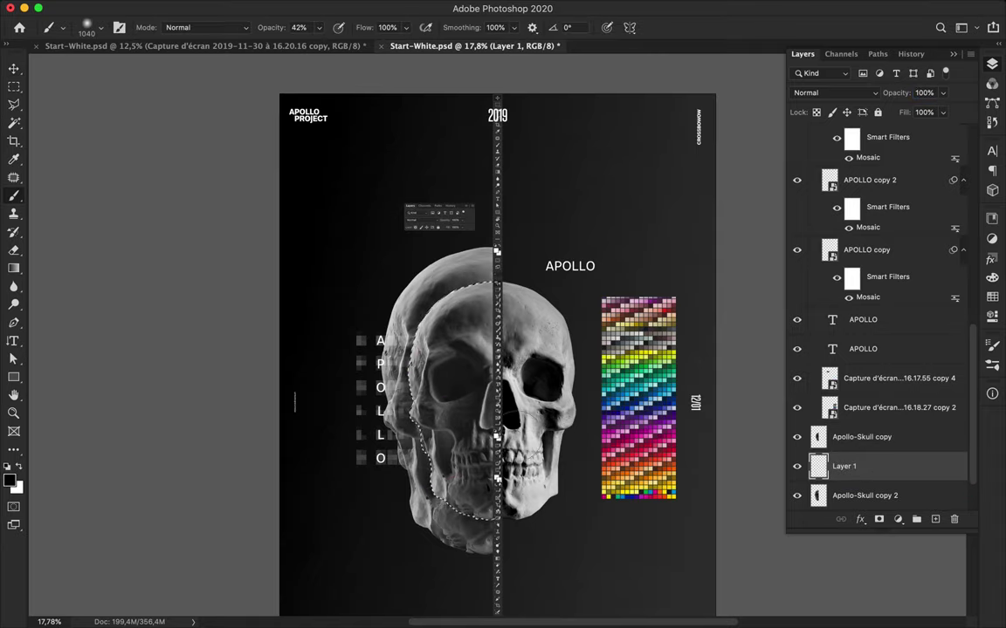
{"action": "mouse_move", "coordinate": [318, 27]}
{"action": "left_mouse_down"}
{"action": "mouse_move", "coordinate": [314, 48]}
{"action": "mouse_move", "coordinate": [402, 419]}
{"action": "left_mouse_up"}
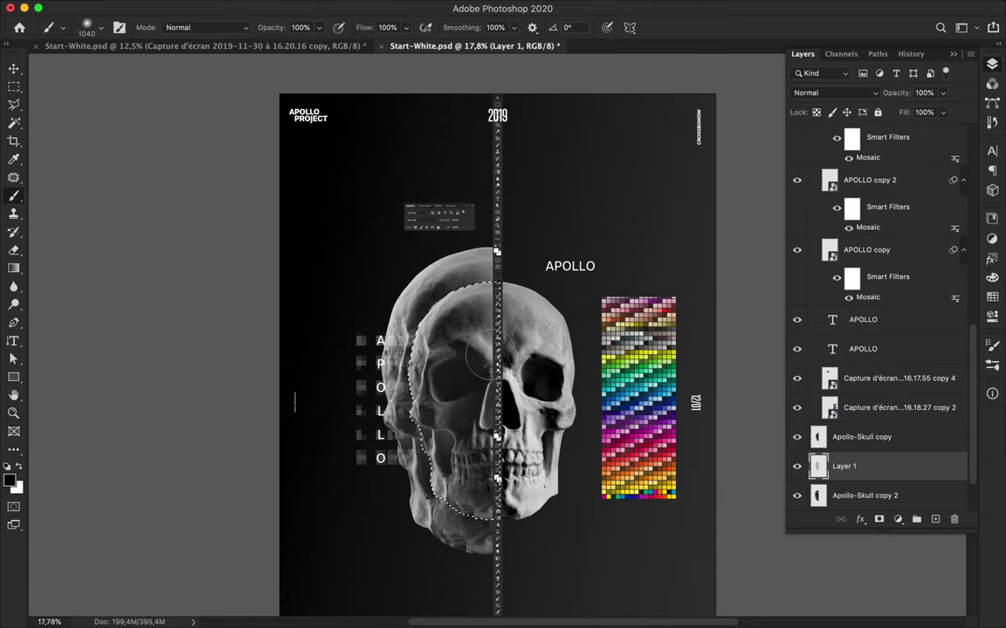
{"action": "key", "text": "super+d"}
{"action": "key", "text": "m"}
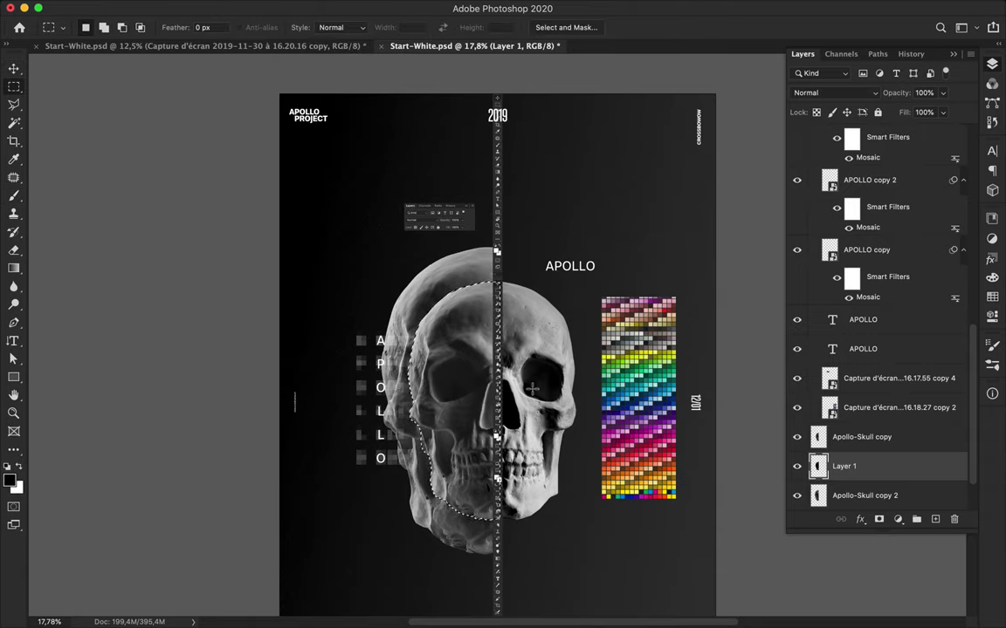
Step: Blur the black skull shadow layer with a 67.8-pixel Gaussian Blur
{"action": "left_click", "coordinate": [327, 7]}
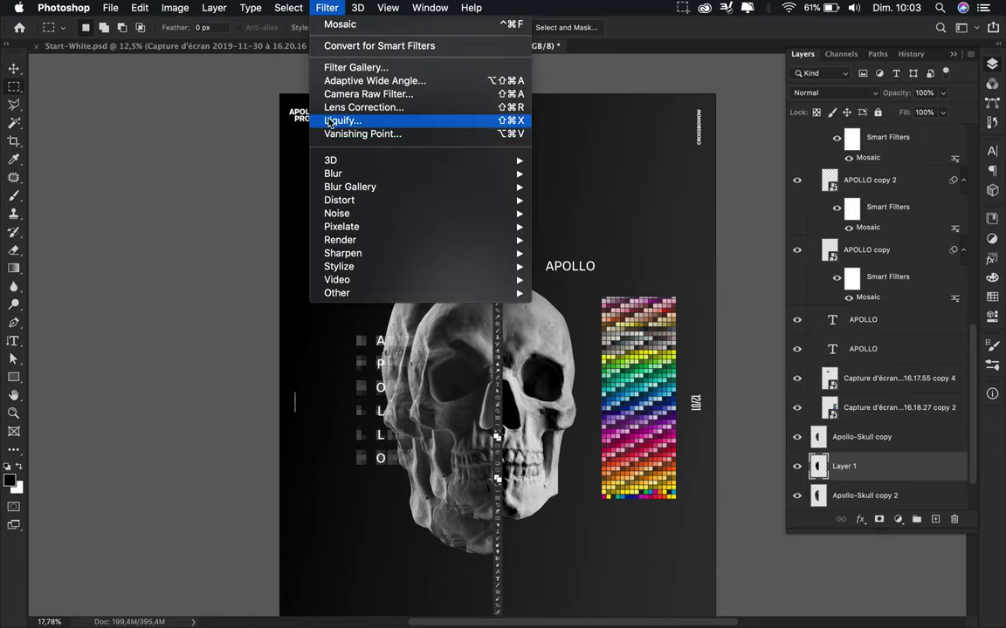
{"action": "mouse_move", "coordinate": [392, 173]}
{"action": "left_click", "coordinate": [595, 226]}
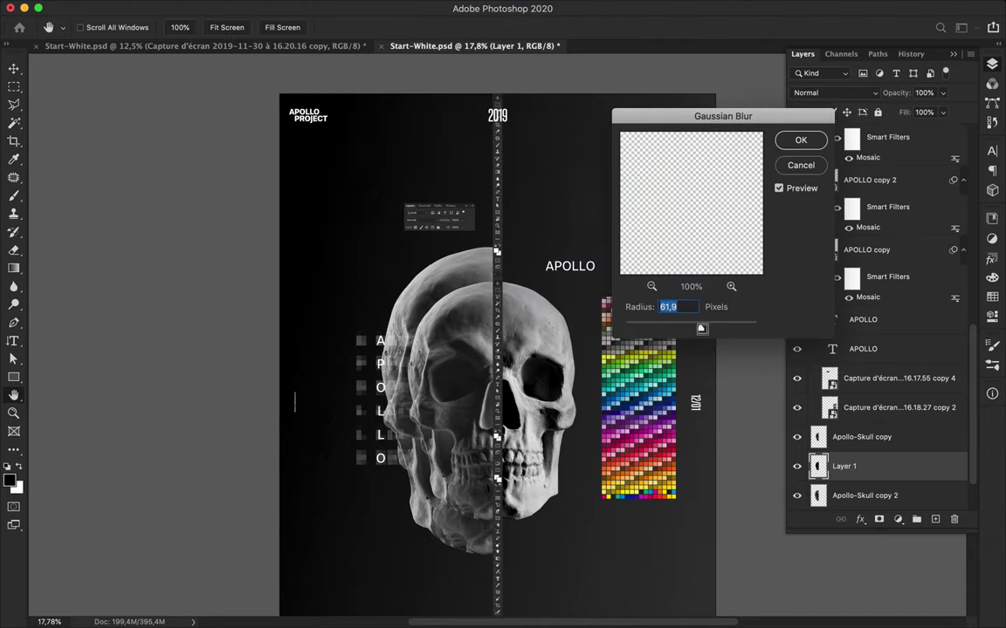
{"action": "left_click_drag", "start_coordinate": [701, 330], "coordinate": [671, 333]}
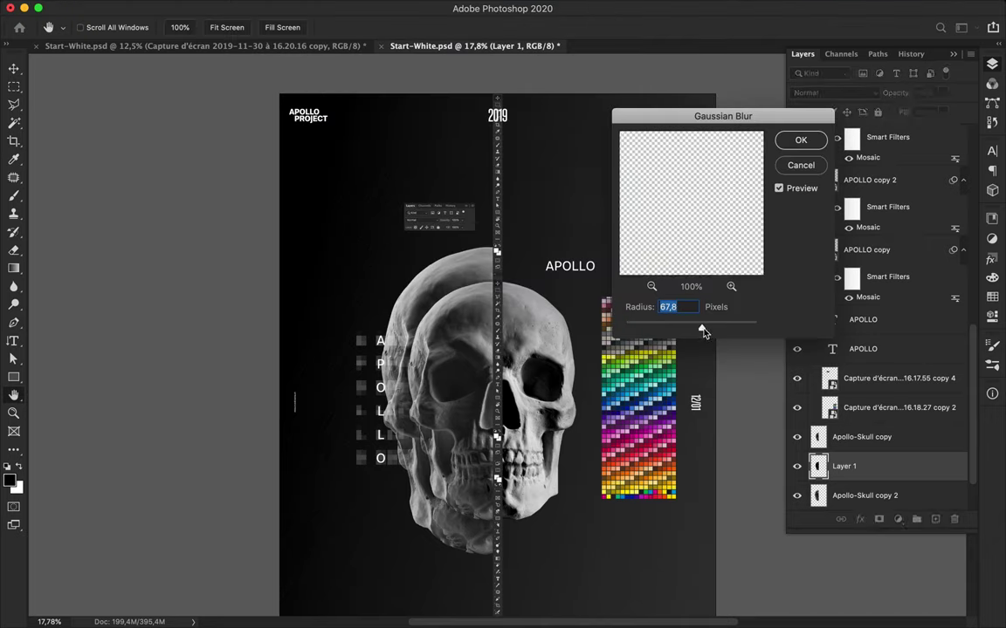
{"action": "left_click", "coordinate": [801, 140]}
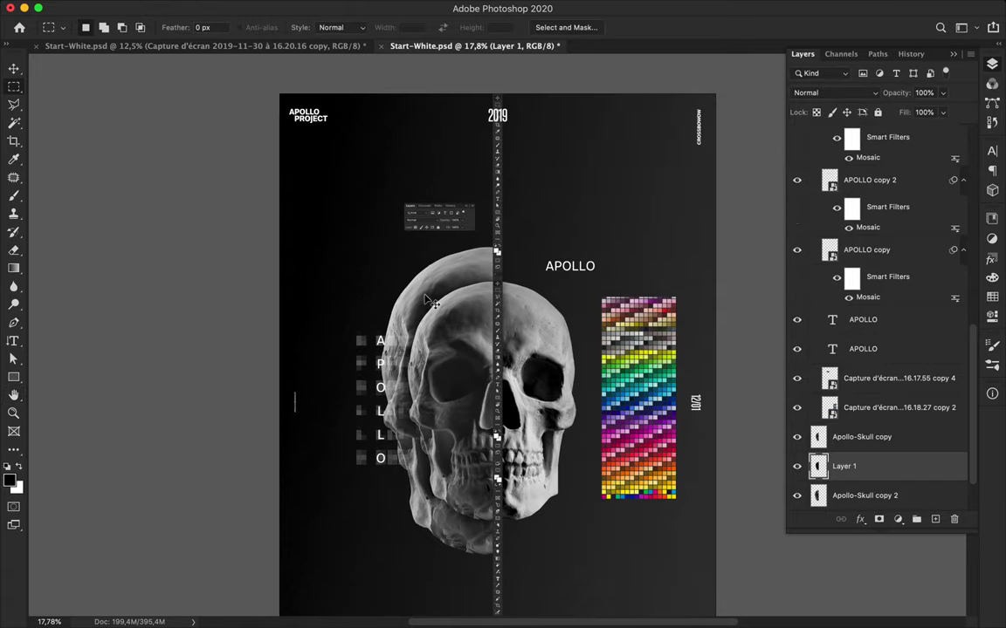
Step: Darken the enlarged rear skull half with a Levels adjustment clipped to it, setting the shadow input level to 21
{"action": "key", "text": "v"}
{"action": "left_click", "coordinate": [864, 495]}
{"action": "scroll", "coordinate": [868, 439], "scroll_direction": "down", "scroll_amount": 2}
{"action": "left_click", "coordinate": [897, 520]}
{"action": "left_click", "coordinate": [908, 597]}
{"action": "left_click_drag", "start_coordinate": [817, 358], "coordinate": [811, 360]}
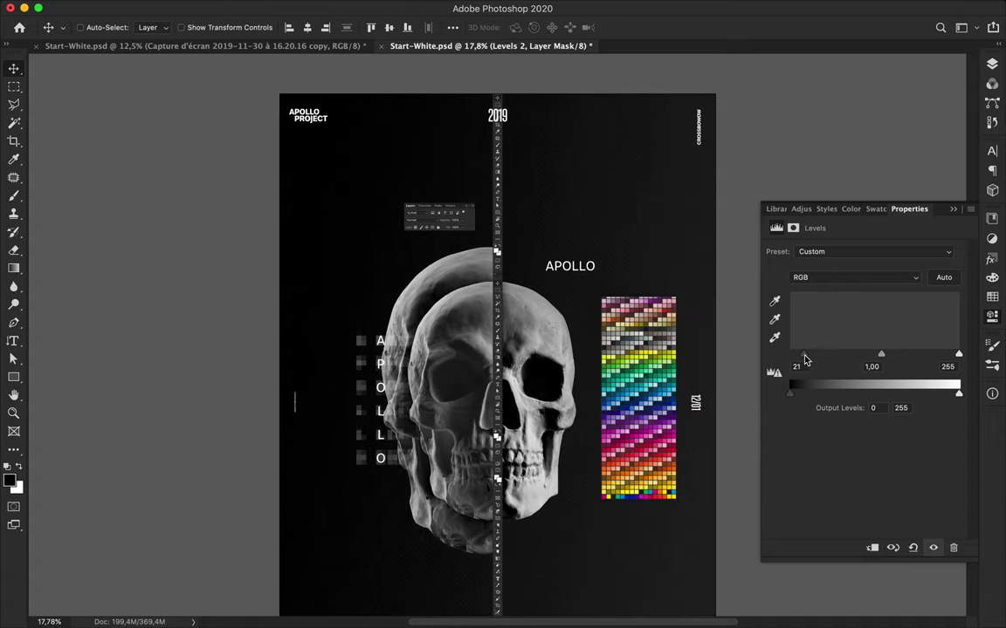
{"action": "left_click", "coordinate": [991, 64]}
{"action": "left_click", "coordinate": [852, 453], "text": "alt"}
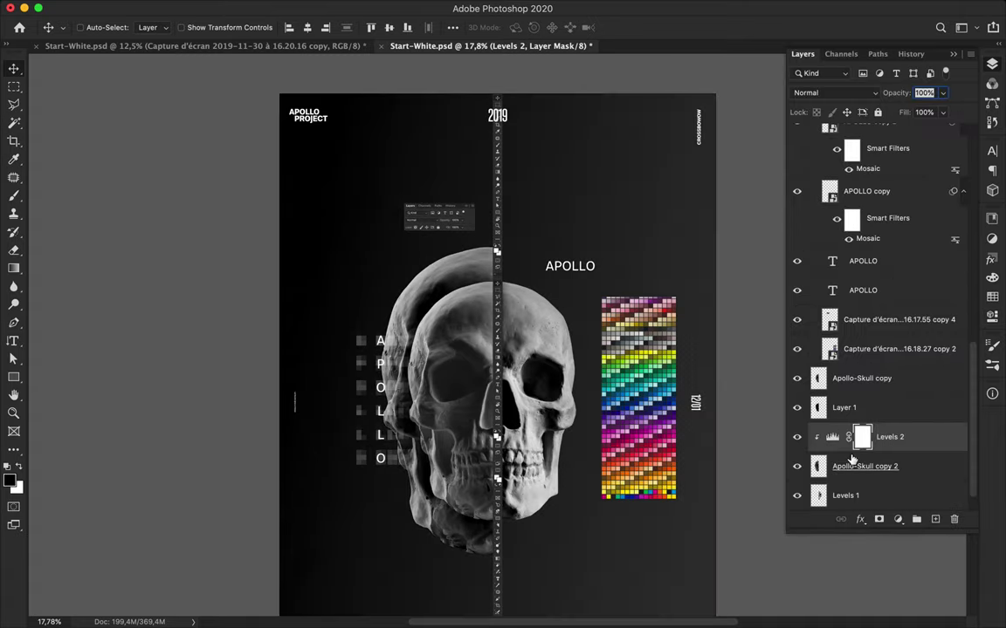
Step: Merge the Levels adjustment into the rear skull half and duplicate the merged layer beneath it
{"action": "left_click", "coordinate": [899, 470], "text": "shift"}
{"action": "key", "text": "super+e"}
{"action": "left_click_drag", "start_coordinate": [899, 442], "coordinate": [899, 454]}
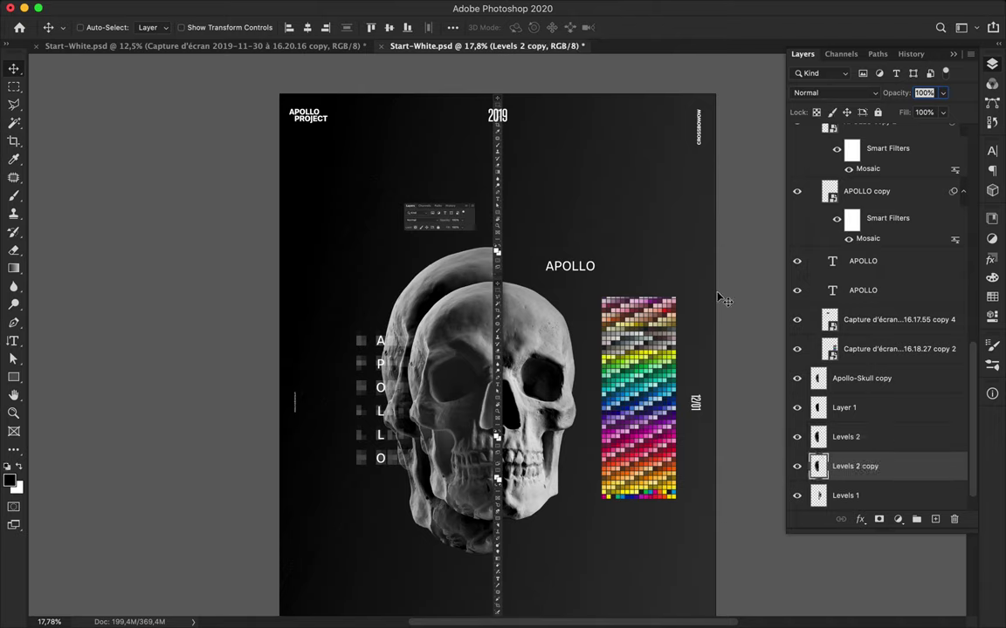
Step: Apply a Mosaic filter with cell size 123 to the lower copy of the rear skull half
{"action": "left_click", "coordinate": [325, 7]}
{"action": "mouse_move", "coordinate": [345, 225]}
{"action": "left_click", "coordinate": [594, 291]}
{"action": "left_click_drag", "start_coordinate": [63, 221], "coordinate": [71, 224]}
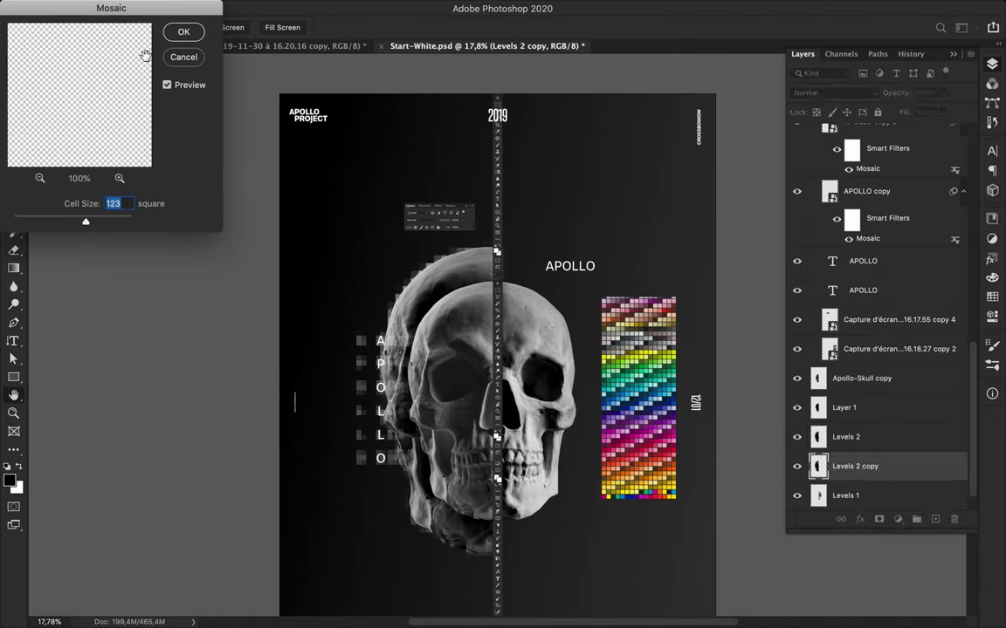
{"action": "left_click", "coordinate": [171, 34]}
Step: Scale the pixelated skull copy to about 116% so it surrounds the other left halves, and select the pixelated APOLLO copy
{"action": "key", "text": "ctrl+t"}
{"action": "left_click_drag", "start_coordinate": [370, 403], "coordinate": [358, 406]}
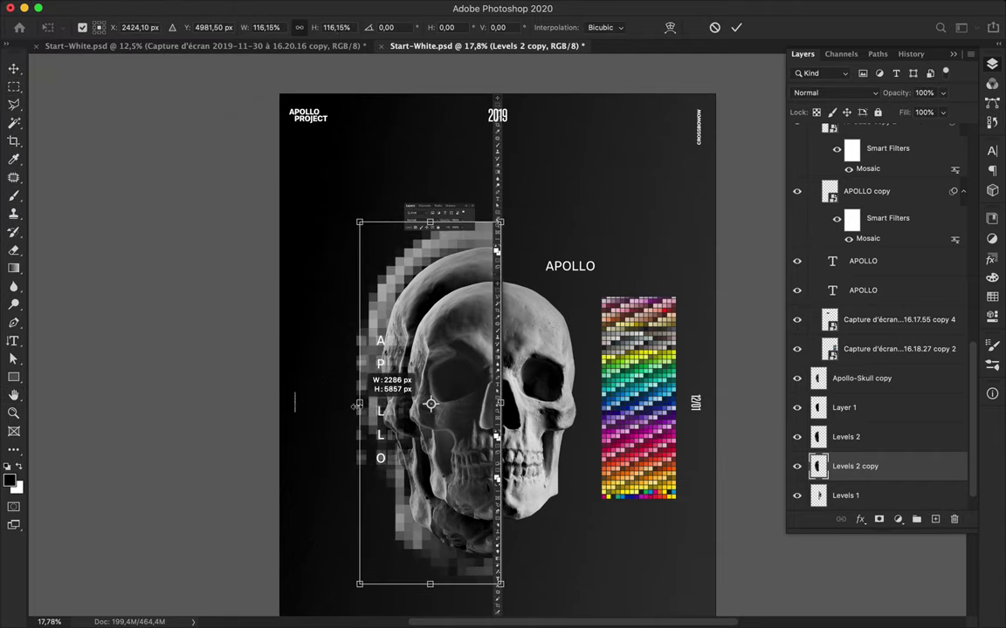
{"action": "key", "text": "Return"}
{"action": "left_click", "coordinate": [388, 395], "text": "super"}
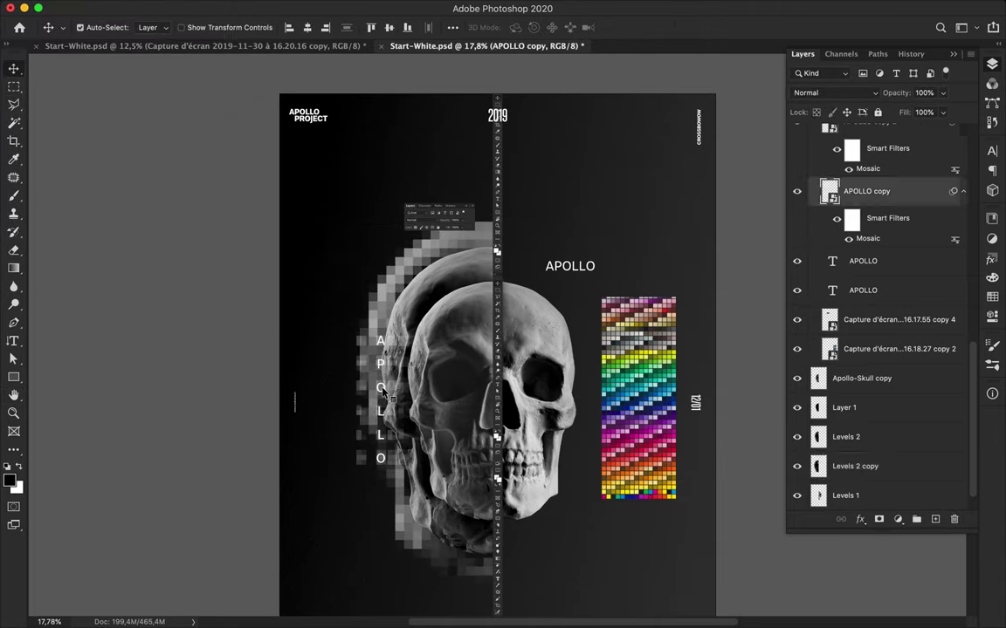
Step: Collapse the smart filter lists of the pixelated APOLLO copies and move them together with the vertical APOLLO text outward from the skull
{"action": "scroll", "coordinate": [841, 289], "scroll_direction": "up", "scroll_amount": 5}
{"action": "left_click", "coordinate": [963, 177]}
{"action": "left_click", "coordinate": [962, 206]}
{"action": "left_click", "coordinate": [962, 236]}
{"action": "left_click", "coordinate": [964, 265]}
{"action": "scroll", "coordinate": [908, 204], "scroll_direction": "up", "scroll_amount": 2}
{"action": "left_click", "coordinate": [905, 231]}
{"action": "left_click", "coordinate": [891, 346], "text": "shift"}
{"action": "left_click_drag", "start_coordinate": [417, 394], "coordinate": [400, 395]}
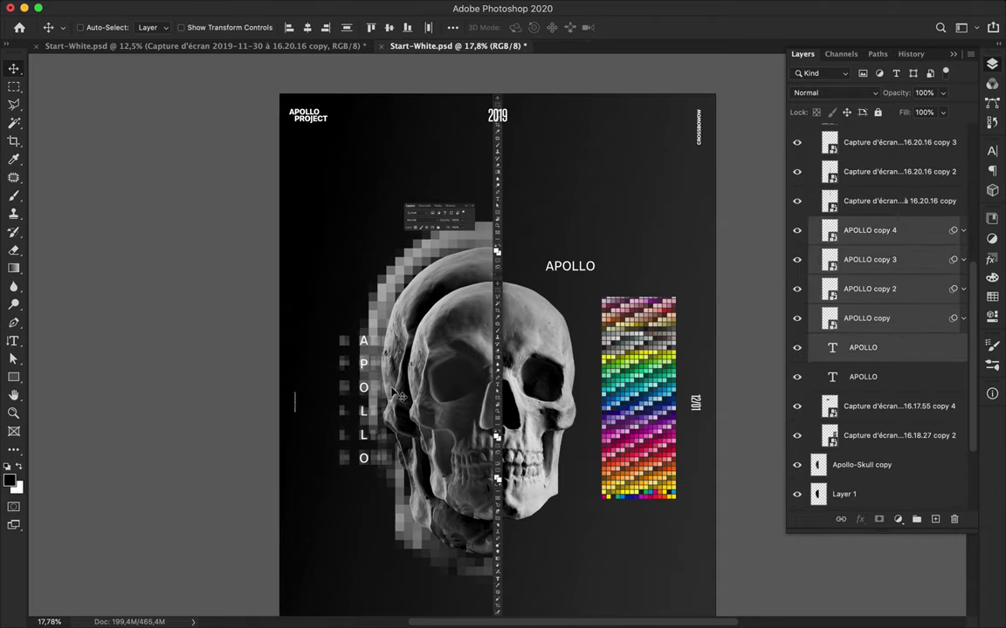
Step: Set the horizontal APOLLO text's tracking to 800 and place it just above the right skull half, near the central strip
{"action": "left_click", "coordinate": [660, 362]}
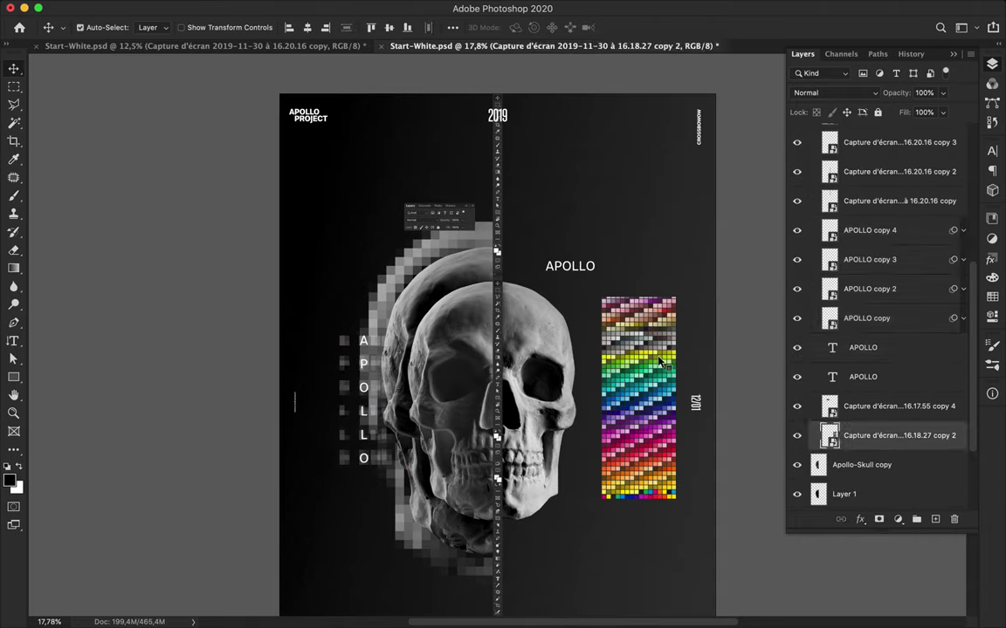
{"action": "left_click", "coordinate": [570, 268]}
{"action": "left_click", "coordinate": [992, 151]}
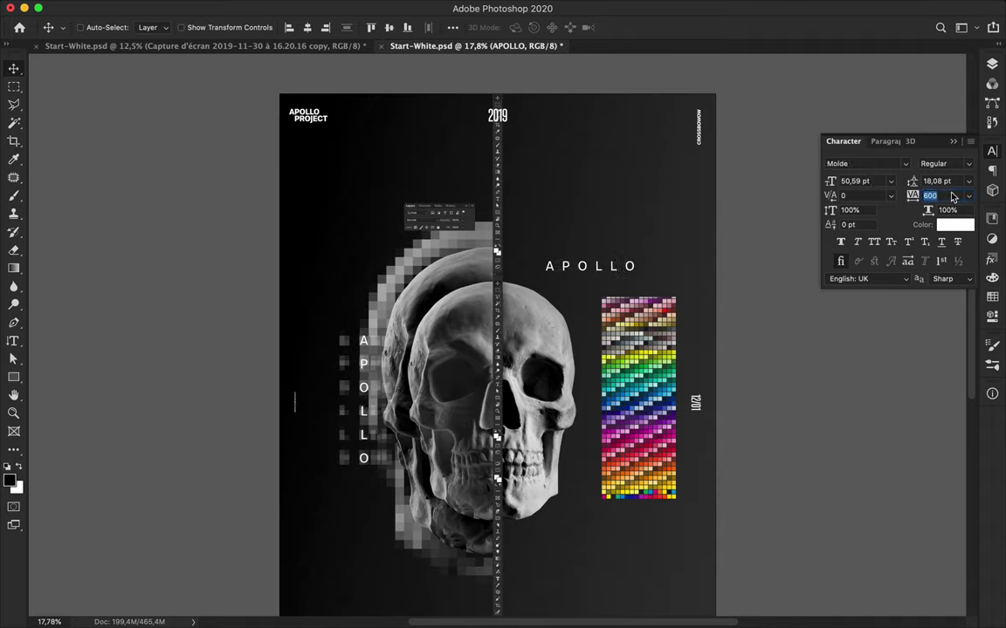
{"action": "left_click_drag", "start_coordinate": [623, 265], "coordinate": [594, 265]}
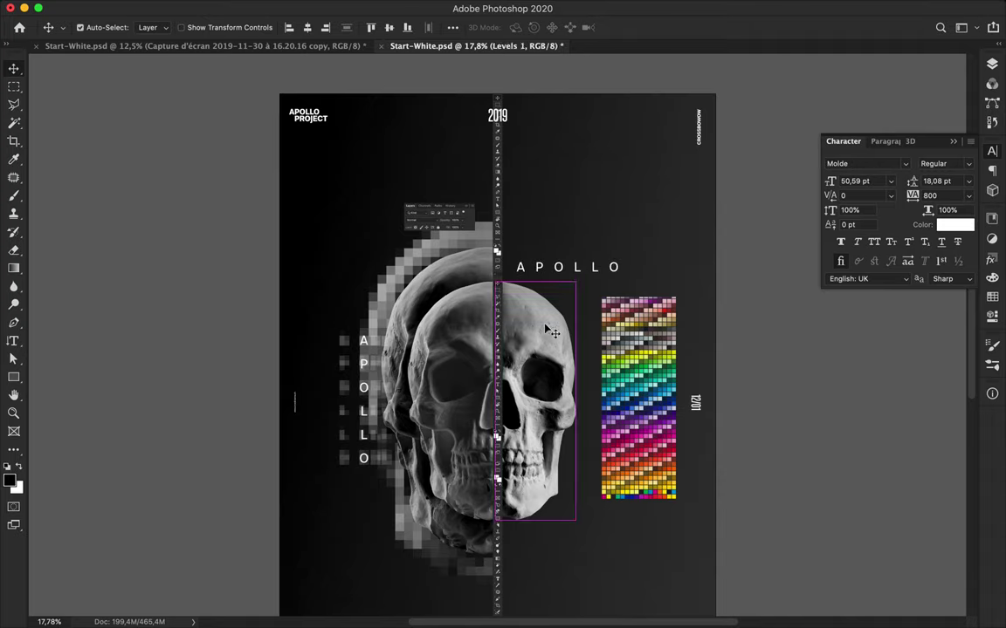
Step: Duplicate the right skull half, scale the copy down and position it inside the original beside the central strip
{"action": "mouse_move", "coordinate": [547, 323]}
{"action": "left_mouse_down"}
{"action": "mouse_move", "coordinate": [498, 298]}
{"action": "mouse_move", "coordinate": [579, 382]}
{"action": "mouse_move", "coordinate": [545, 392]}
{"action": "mouse_move", "coordinate": [557, 391]}
{"action": "left_mouse_up"}
{"action": "key", "text": "super+t"}
{"action": "left_click_drag", "start_coordinate": [577, 283], "coordinate": [558, 343]}
{"action": "key", "text": "Return"}
{"action": "left_click_drag", "start_coordinate": [531, 400], "coordinate": [532, 374]}
Step: Apply a Mosaic filter to the smaller copy of the right skull half
{"action": "left_click", "coordinate": [326, 7]}
{"action": "mouse_move", "coordinate": [332, 173]}
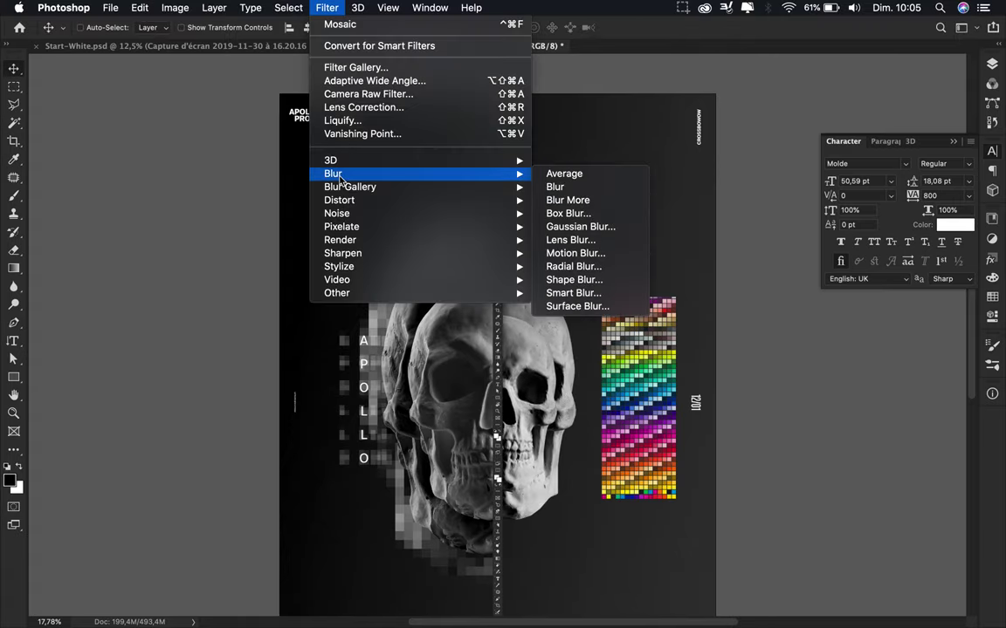
{"action": "mouse_move", "coordinate": [410, 226]}
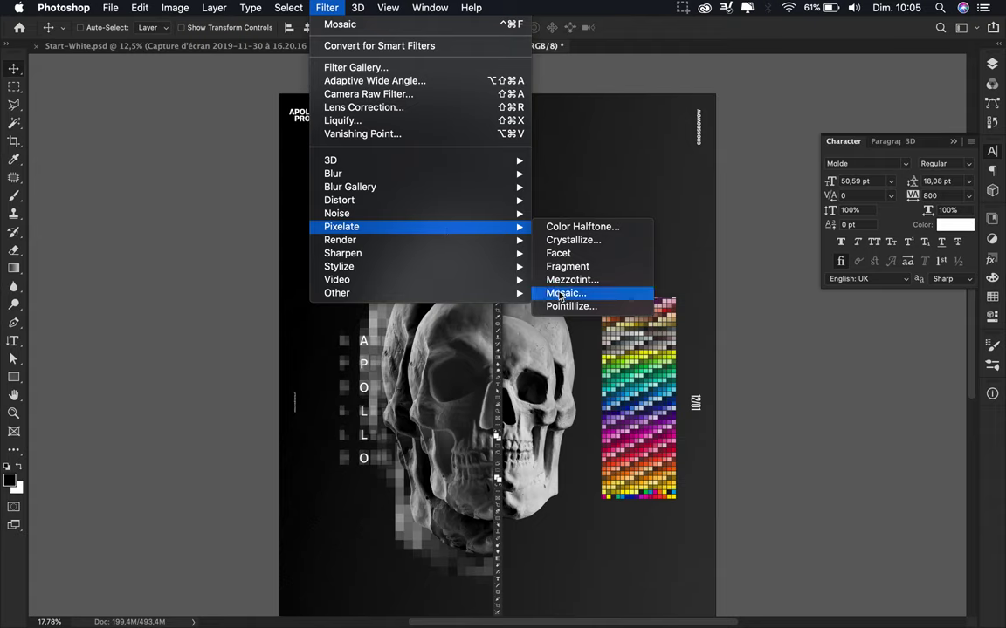
{"action": "left_click", "coordinate": [590, 292]}
{"action": "key", "text": "Return"}
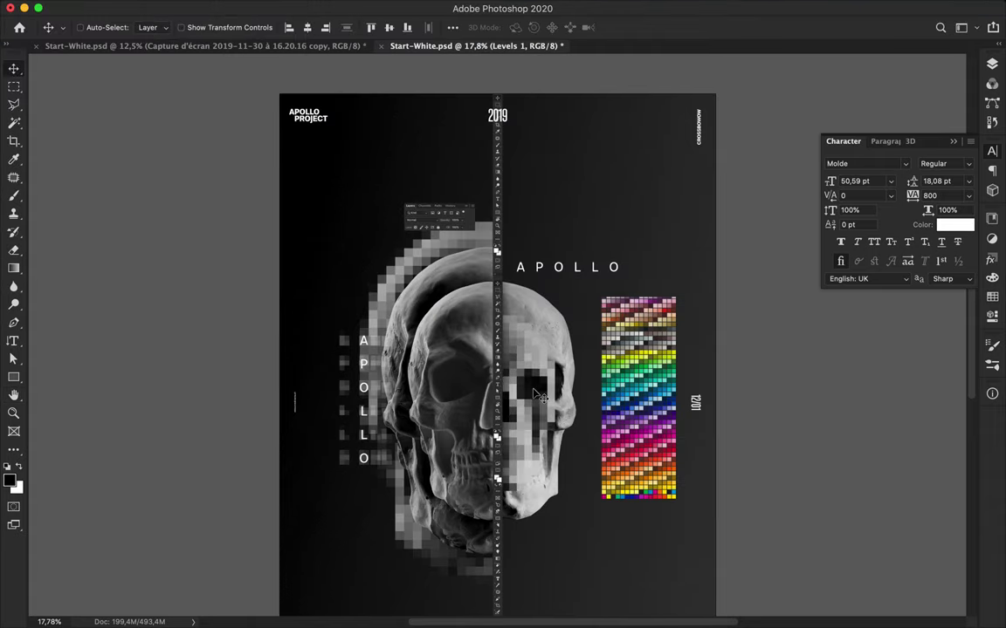
Step: Fill the rear left skull's outline with black on a new layer and place that layer beneath the Levels 2 skull layer
{"action": "key", "text": "F7"}
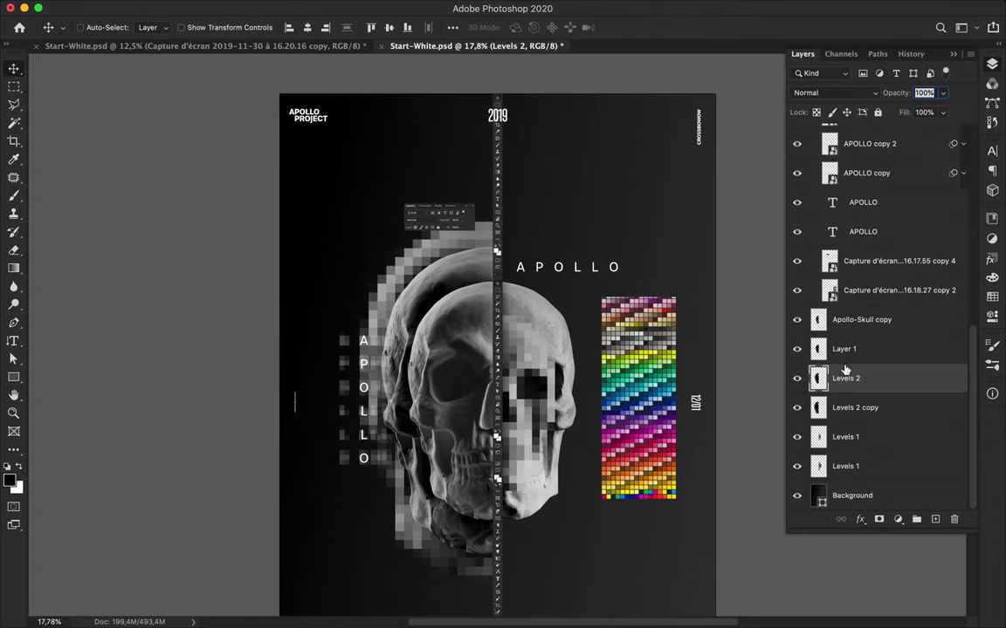
{"action": "key", "text": "super+alt+shift+n"}
{"action": "left_click", "coordinate": [13, 268]}
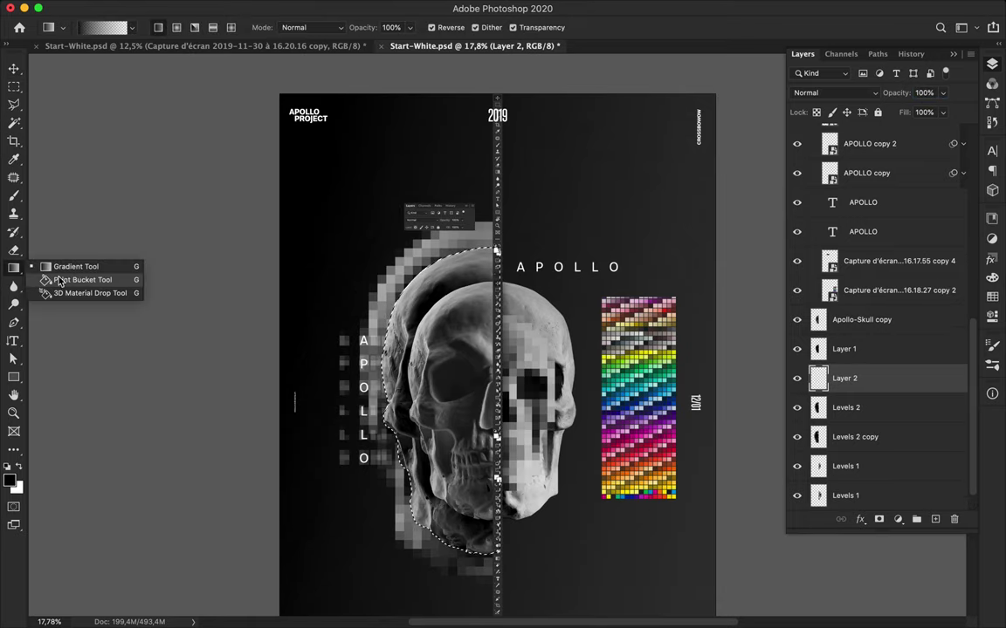
{"action": "left_click", "coordinate": [78, 281]}
{"action": "left_click", "coordinate": [456, 345]}
{"action": "key", "text": "v"}
{"action": "left_click_drag", "start_coordinate": [886, 381], "coordinate": [891, 419]}
Step: Deselect the skull outline and apply a Gaussian Blur to the black fill to form a soft shadow
{"action": "key", "text": "m"}
{"action": "left_click", "coordinate": [469, 290]}
{"action": "left_click", "coordinate": [327, 7]}
{"action": "mouse_move", "coordinate": [471, 172]}
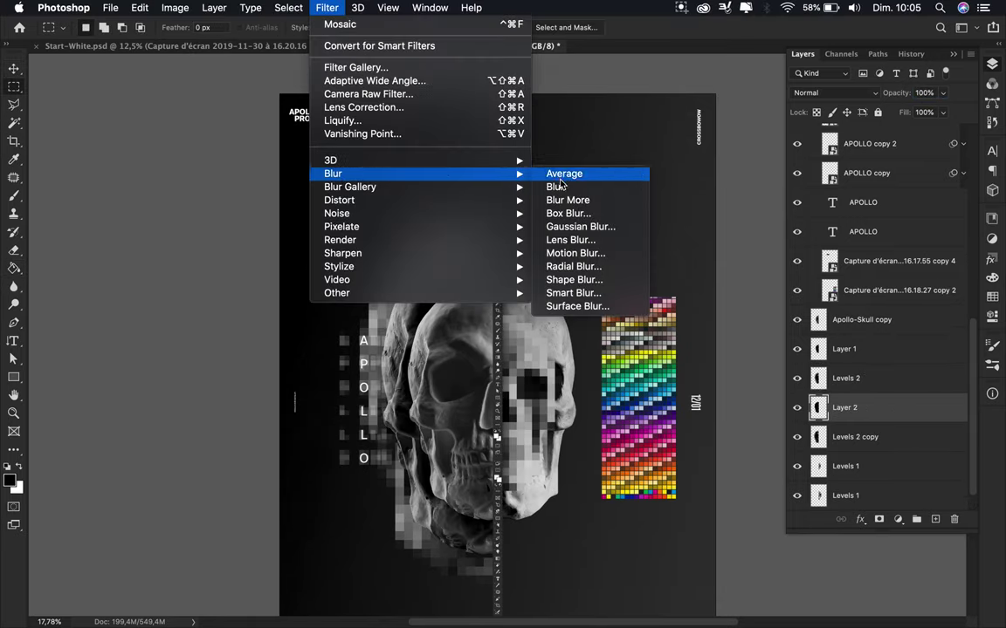
{"action": "left_click", "coordinate": [569, 226]}
{"action": "left_click_drag", "start_coordinate": [709, 330], "coordinate": [707, 330]}
{"action": "left_click", "coordinate": [808, 142]}
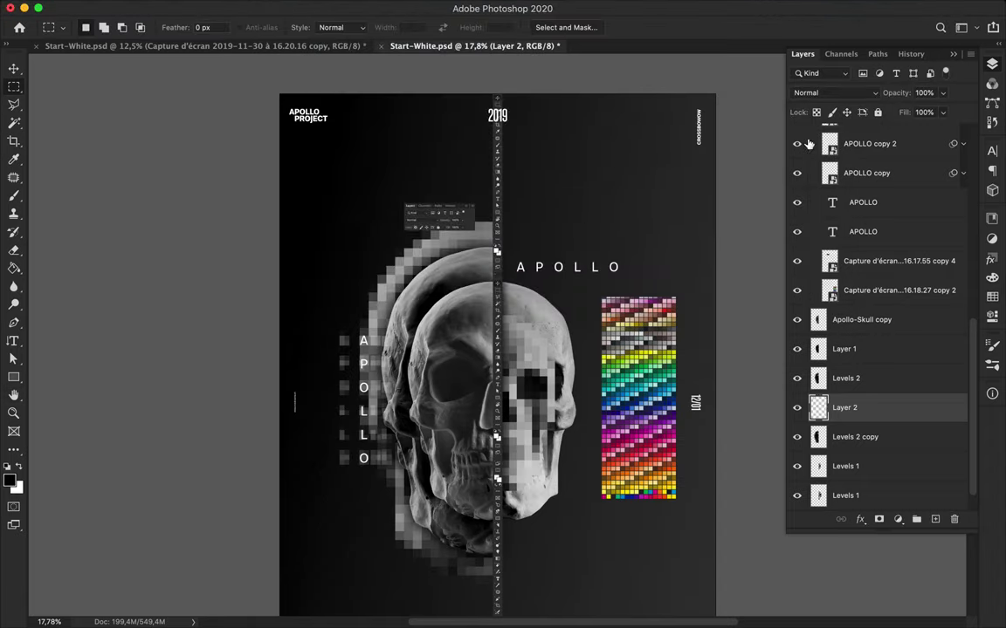
Step: Merge the three toolbar captures that form the lower part of the central strip into one layer
{"action": "key", "text": "v"}
{"action": "left_click", "coordinate": [543, 386], "text": "super"}
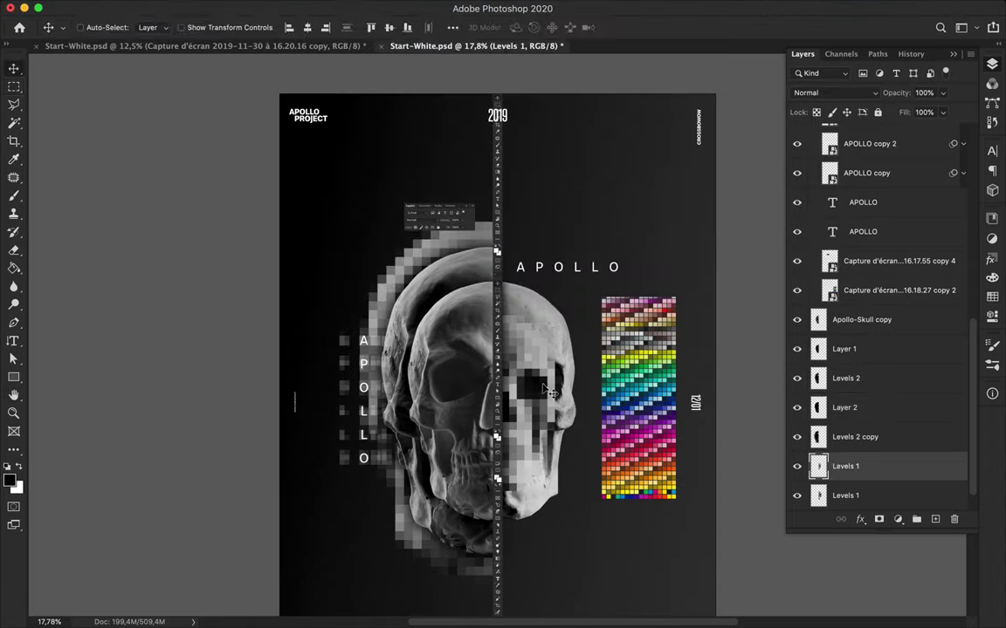
{"action": "left_click", "coordinate": [496, 301], "text": "super"}
{"action": "left_click", "coordinate": [497, 245], "text": "shift+super"}
{"action": "left_click", "coordinate": [494, 446], "text": "shift+super"}
{"action": "left_click", "coordinate": [496, 451], "text": "shift+super"}
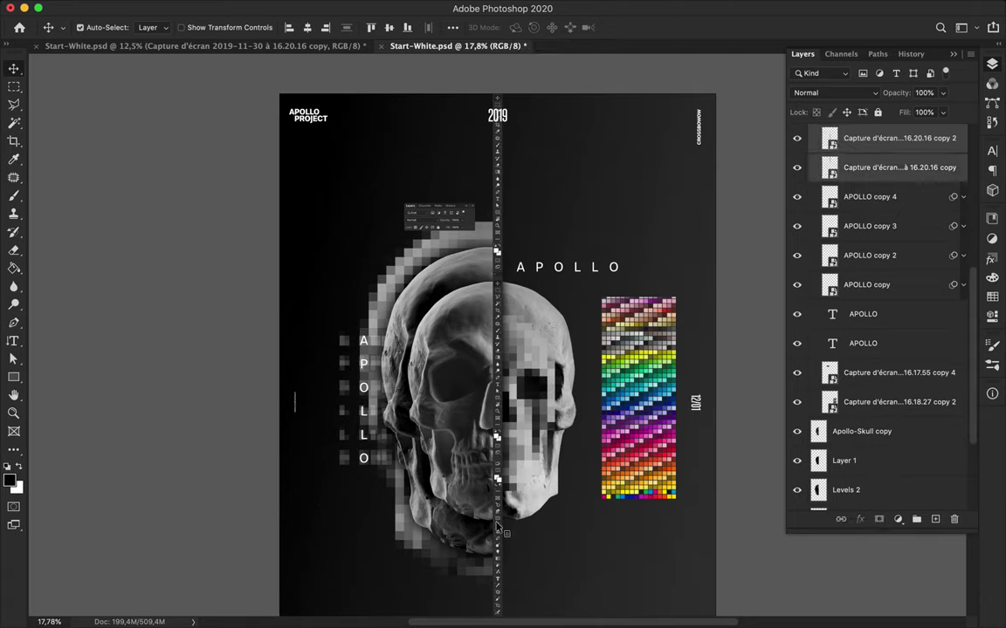
{"action": "left_click", "coordinate": [498, 536], "text": "shift+super"}
{"action": "scroll", "coordinate": [870, 269], "scroll_direction": "up", "scroll_amount": 5}
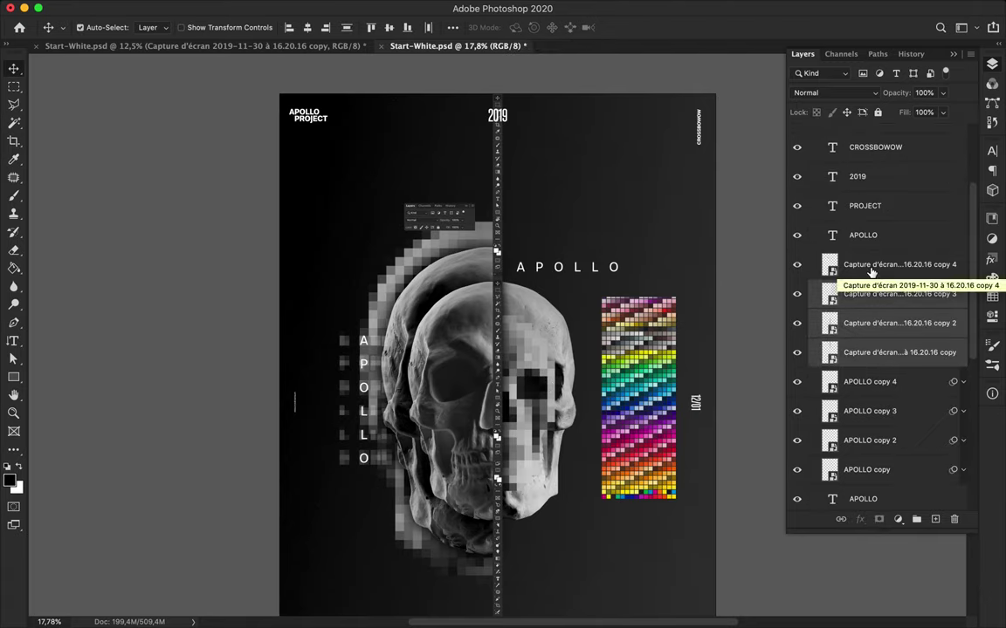
{"action": "key", "text": "super+e"}
{"action": "left_click_drag", "start_coordinate": [518, 356], "coordinate": [551, 356]}
{"action": "key", "text": "super+z"}
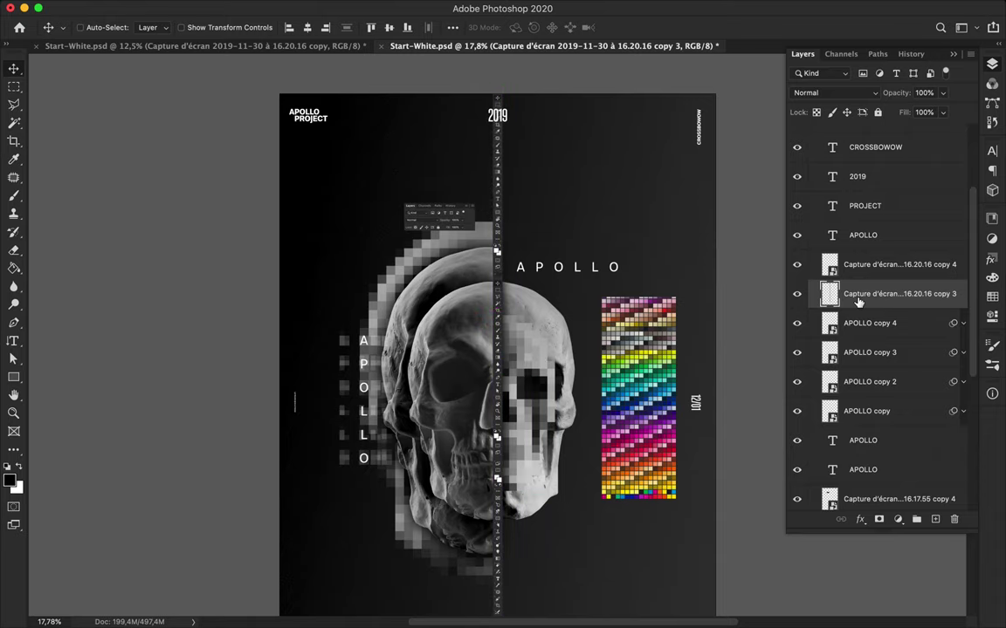
Step: Fill the outline of the merged toolbar strip with black on a new layer, then deselect
{"action": "left_click", "coordinate": [935, 519]}
{"action": "key", "text": "g"}
{"action": "left_click", "coordinate": [498, 260]}
{"action": "key", "text": "v"}
{"action": "key", "text": "m"}
{"action": "left_click", "coordinate": [513, 257]}
Step: Repeat the last Gaussian Blur on the black strip and move its layer beneath the merged toolbar strip as a shadow
{"action": "left_click", "coordinate": [328, 7]}
{"action": "left_click", "coordinate": [356, 25]}
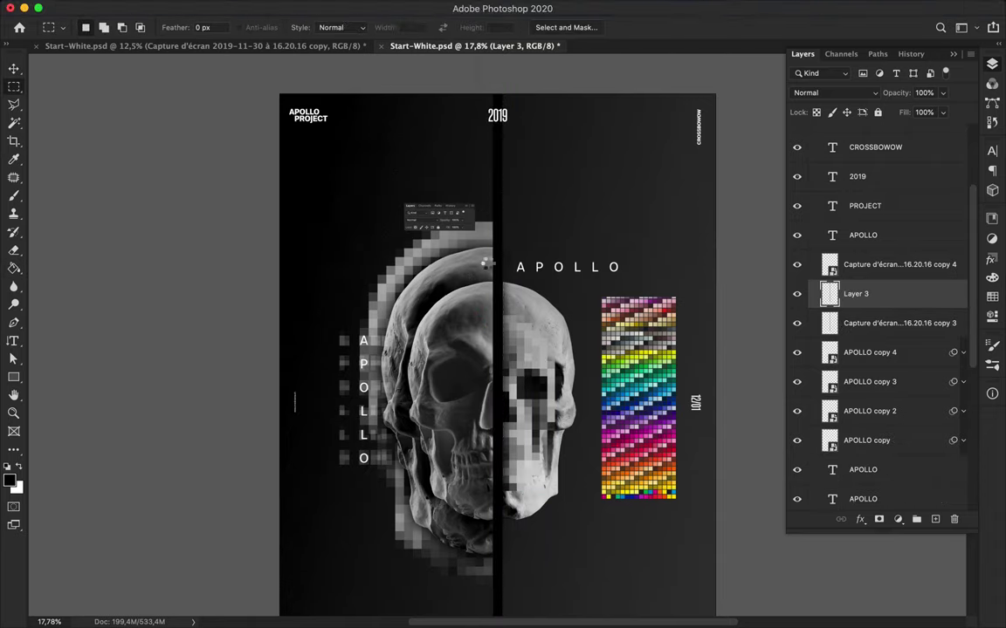
{"action": "left_click_drag", "start_coordinate": [851, 294], "coordinate": [855, 325]}
{"action": "scroll", "coordinate": [558, 327], "scroll_direction": "up", "scroll_amount": 3}
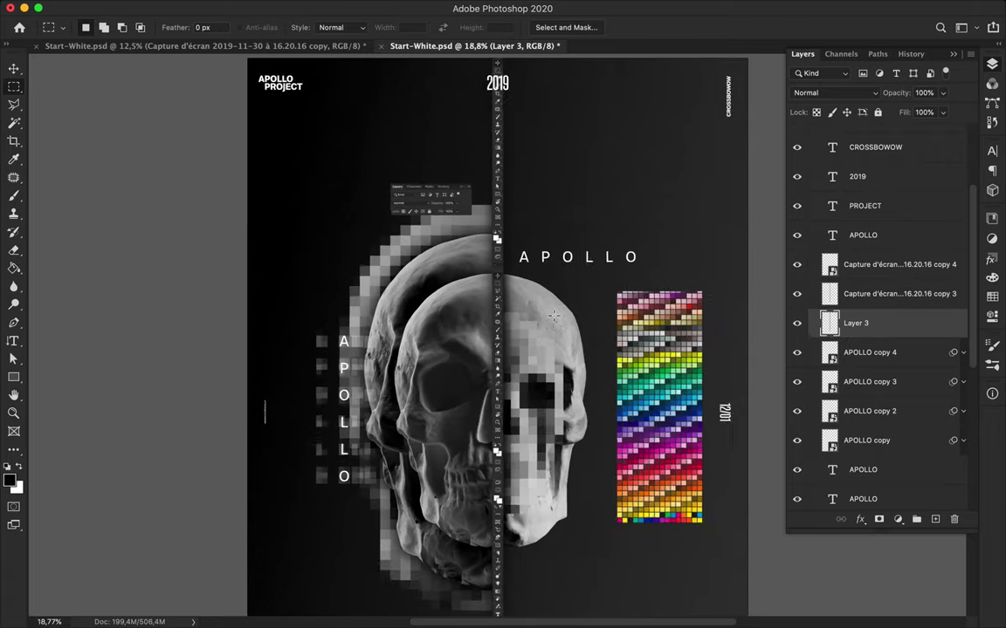
Step: Move the colour swatch capture against the right skull half and send its layer behind the skulls, directly above Background
{"action": "key", "text": "v"}
{"action": "left_click_drag", "start_coordinate": [667, 333], "coordinate": [583, 337]}
{"action": "scroll", "coordinate": [891, 448], "scroll_direction": "down", "scroll_amount": 3}
{"action": "left_click_drag", "start_coordinate": [860, 258], "coordinate": [875, 476]}
{"action": "left_click_drag", "start_coordinate": [632, 462], "coordinate": [660, 456]}
{"action": "scroll", "coordinate": [608, 467], "scroll_direction": "down", "scroll_amount": 1}
{"action": "scroll", "coordinate": [608, 464], "scroll_direction": "down", "scroll_amount": 1}
Step: Turn the colour swatch capture upside down and tuck it partly behind the right skull half
{"action": "key", "text": "super+t"}
{"action": "scroll", "coordinate": [698, 332], "scroll_direction": "down", "scroll_amount": 10}
{"action": "left_click_drag", "start_coordinate": [560, 252], "coordinate": [727, 394]}
{"action": "key", "text": "Return"}
{"action": "scroll", "coordinate": [718, 278], "scroll_direction": "up", "scroll_amount": 10}
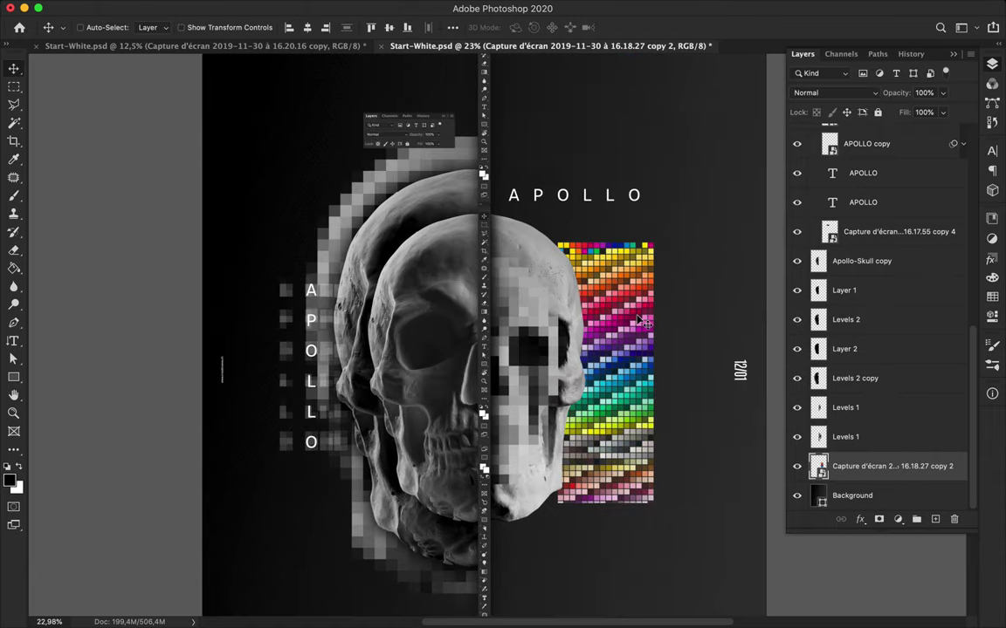
{"action": "left_click_drag", "start_coordinate": [681, 320], "coordinate": [630, 320]}
Step: Duplicate the colour swatch capture onto the left skull side and layer the copy between Layer 1 and Levels 2
{"action": "scroll", "coordinate": [607, 268], "scroll_direction": "down", "scroll_amount": 3}
{"action": "left_click_drag", "start_coordinate": [597, 280], "coordinate": [440, 286]}
{"action": "left_click_drag", "start_coordinate": [931, 459], "coordinate": [916, 217]}
{"action": "left_click", "coordinate": [862, 94]}
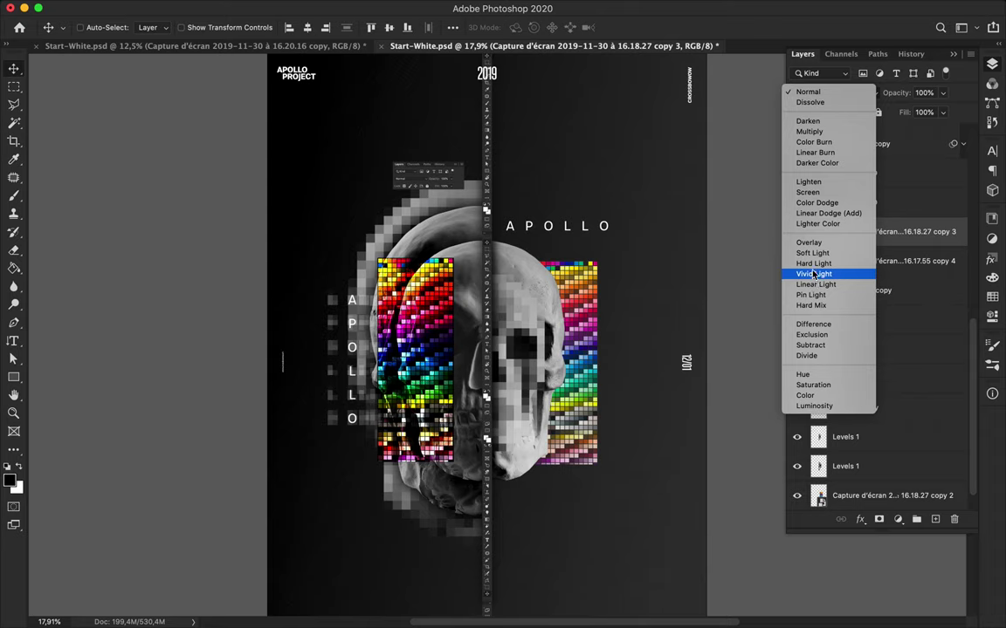
{"action": "left_click", "coordinate": [665, 275]}
{"action": "left_click_drag", "start_coordinate": [854, 235], "coordinate": [856, 335]}
{"action": "left_click_drag", "start_coordinate": [402, 319], "coordinate": [412, 320]}
Step: Duplicate the small panel capture, rotate the copy upright and place it beside the central strip under the right skull half
{"action": "scroll", "coordinate": [558, 192], "scroll_direction": "down", "scroll_amount": 2}
{"action": "left_click", "coordinate": [456, 178], "text": "super"}
{"action": "left_click_drag", "start_coordinate": [456, 178], "coordinate": [527, 441]}
{"action": "key", "text": "super+t"}
{"action": "key", "text": "Return"}
{"action": "left_click_drag", "start_coordinate": [562, 473], "coordinate": [517, 439]}
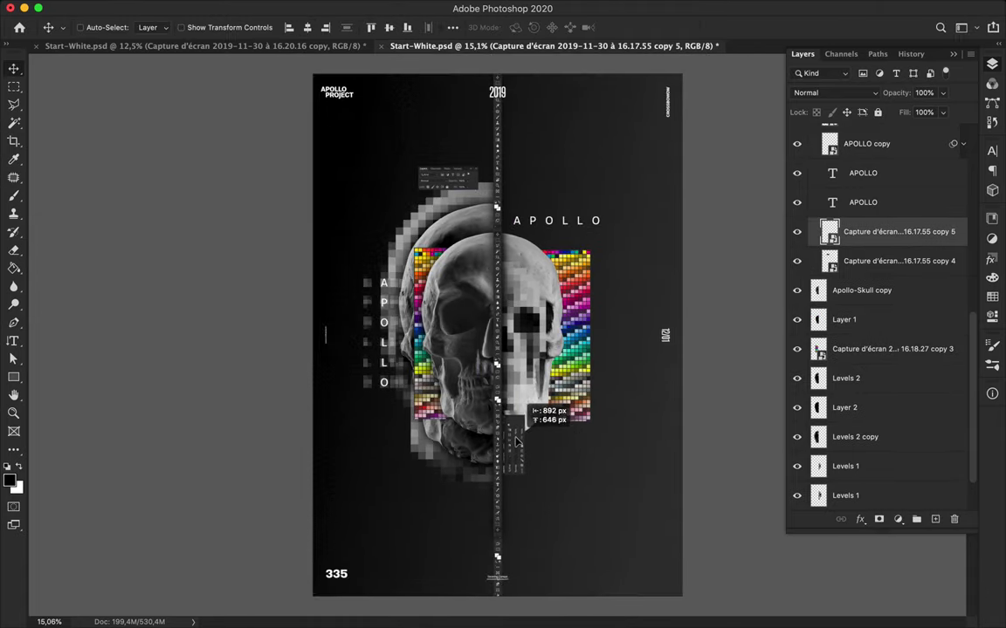
Step: Move the original panel capture against the central strip and duplicate the horizontal APOLLO text slightly above itself
{"action": "left_click_drag", "start_coordinate": [420, 184], "coordinate": [458, 190]}
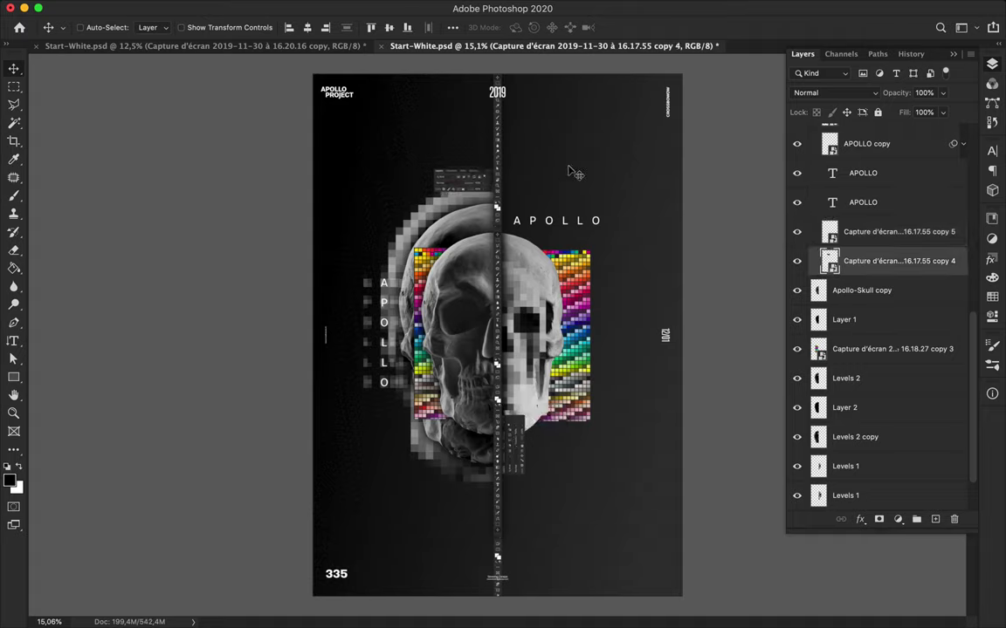
{"action": "left_click_drag", "start_coordinate": [523, 219], "coordinate": [524, 208], "text": "alt"}
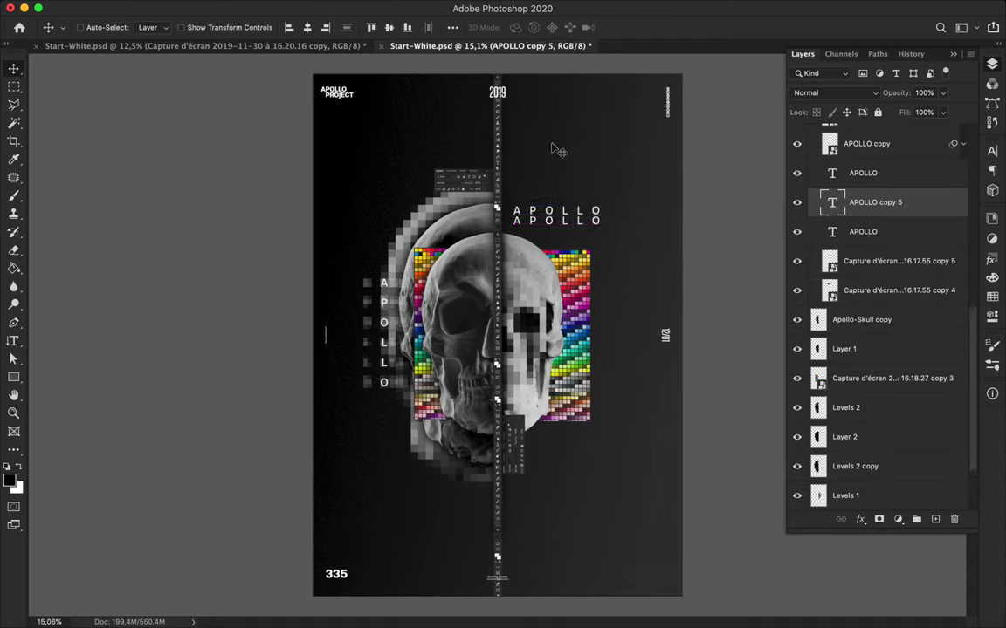
{"action": "left_click", "coordinate": [325, 7]}
{"action": "mouse_move", "coordinate": [349, 174]}
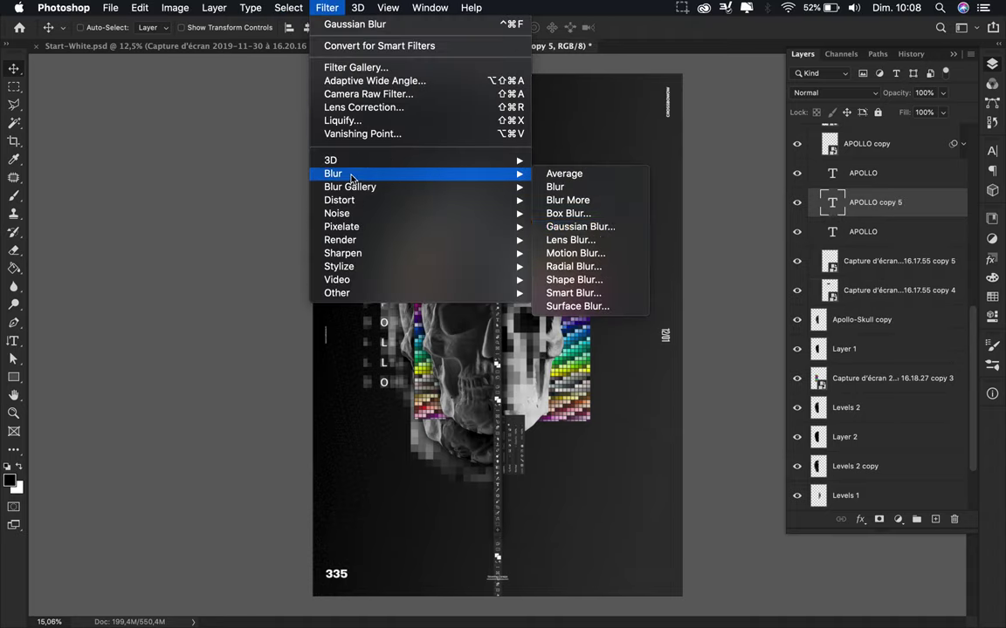
{"action": "left_click", "coordinate": [567, 227]}
{"action": "left_click", "coordinate": [411, 215]}
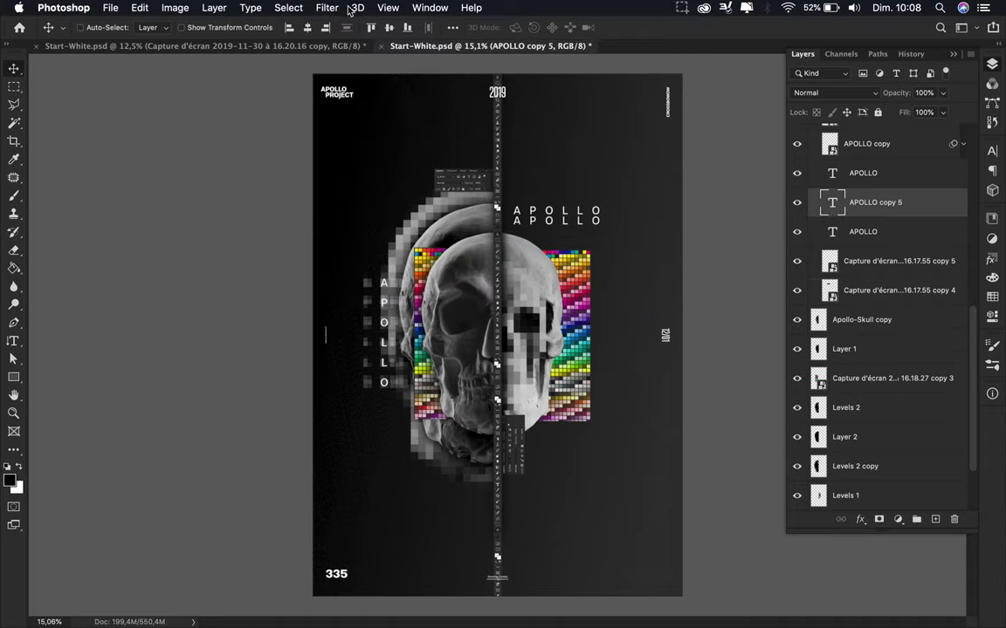
Step: Convert the duplicated horizontal APOLLO text to a smart object and apply a Mosaic filter to it
{"action": "left_click", "coordinate": [326, 8]}
{"action": "mouse_move", "coordinate": [367, 174]}
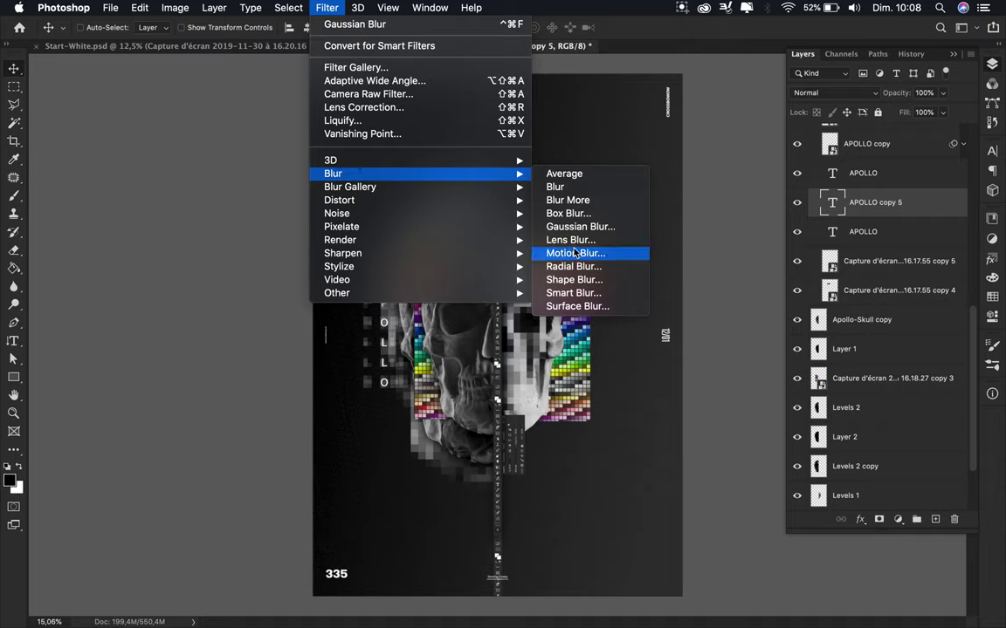
{"action": "mouse_move", "coordinate": [453, 174]}
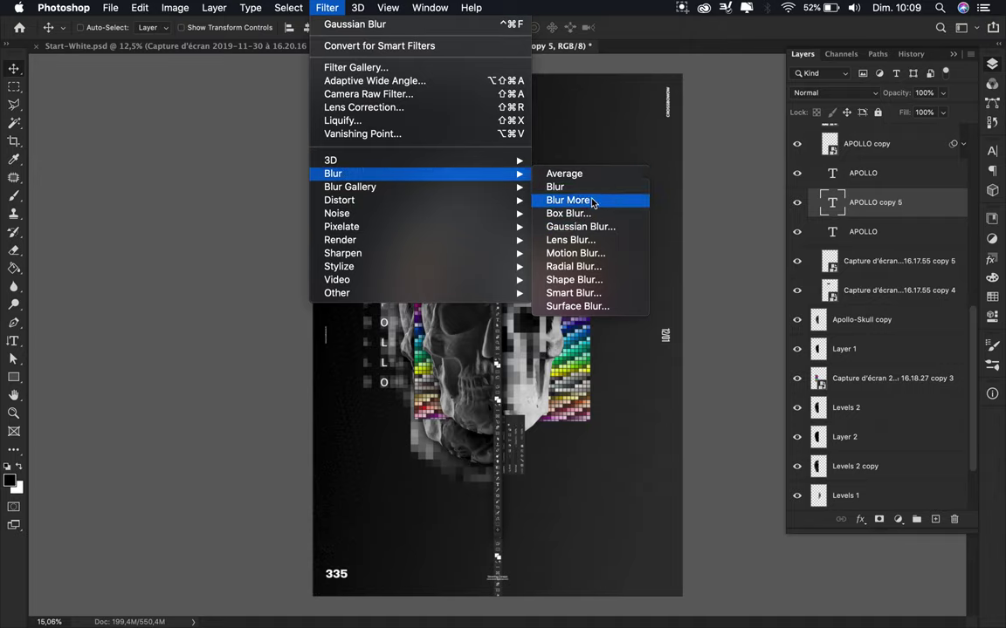
{"action": "mouse_move", "coordinate": [475, 227]}
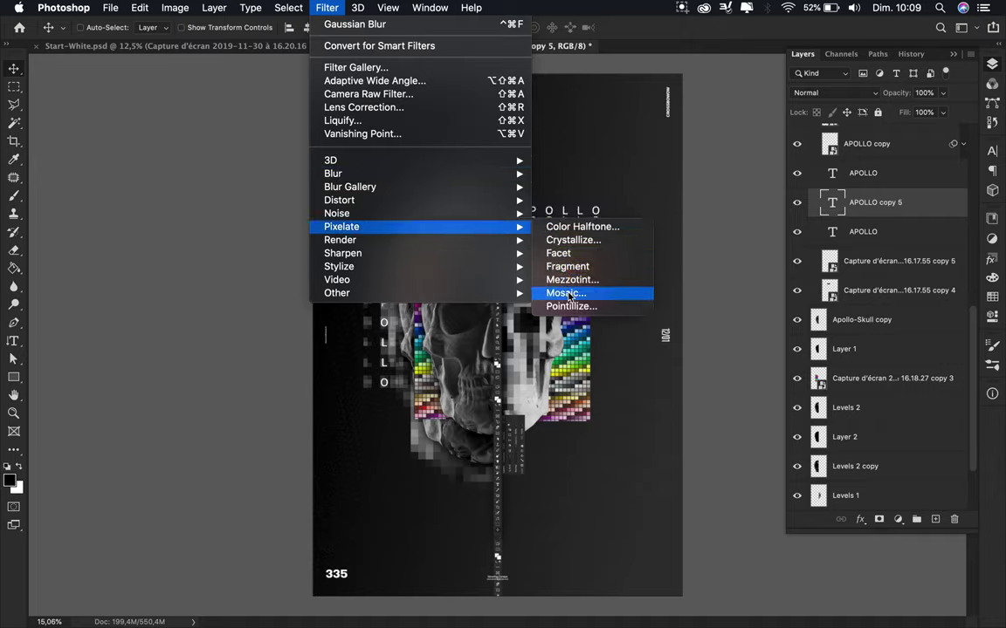
{"action": "left_click", "coordinate": [563, 291]}
{"action": "left_click", "coordinate": [587, 224]}
{"action": "left_click", "coordinate": [184, 32]}
Step: Layer pixelated copies around the horizontal APOLLO text and reopen the Mosaic settings of APOLLO copy 7
{"action": "mouse_move", "coordinate": [546, 209]}
{"action": "left_mouse_down"}
{"action": "mouse_move", "coordinate": [551, 232]}
{"action": "mouse_move", "coordinate": [556, 214]}
{"action": "left_mouse_up"}
{"action": "double_click", "coordinate": [853, 232]}
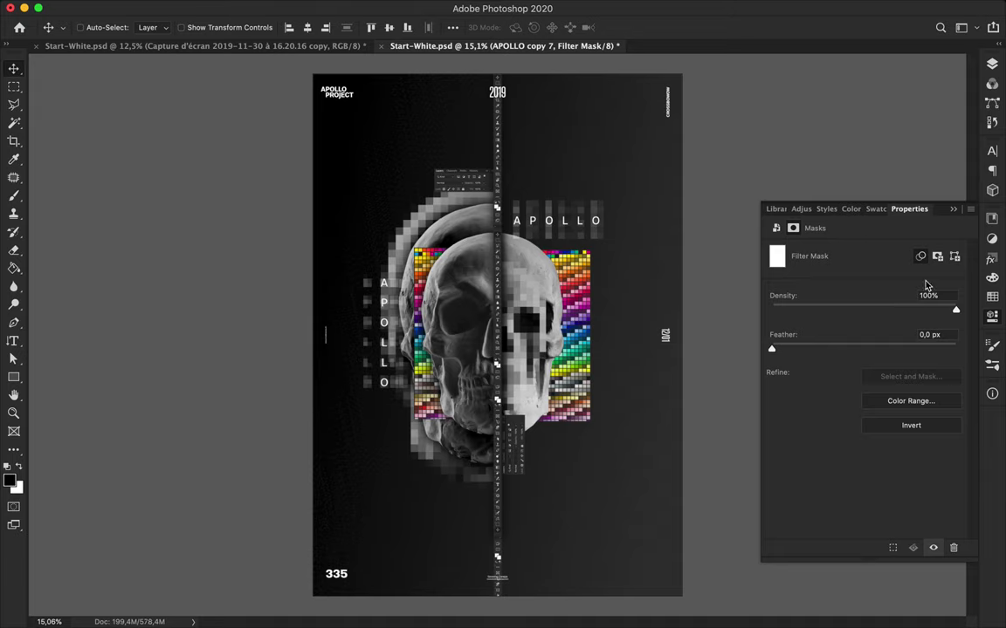
{"action": "left_click", "coordinate": [995, 65]}
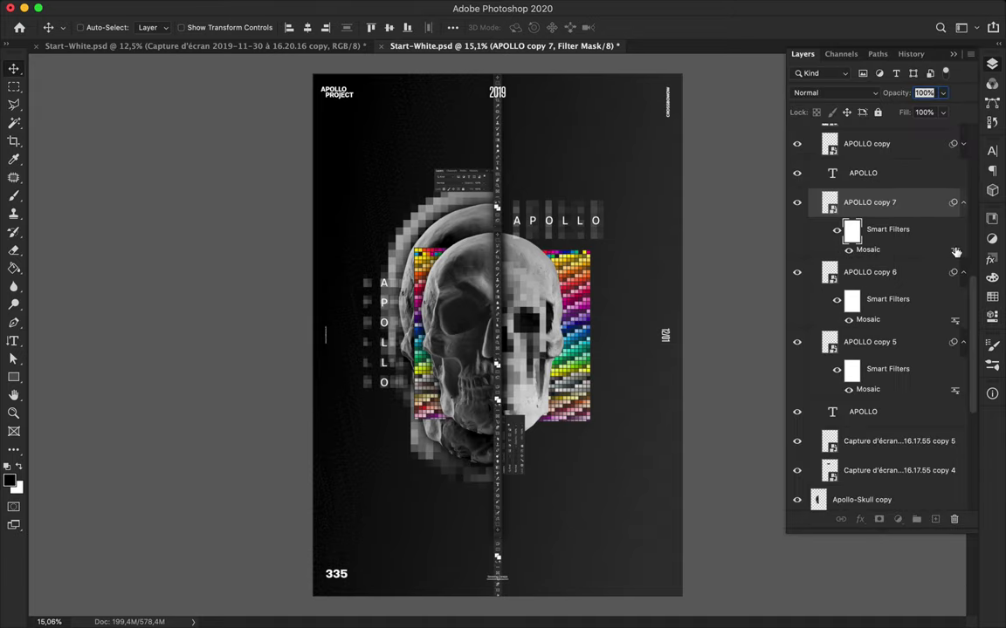
{"action": "double_click", "coordinate": [955, 250]}
{"action": "left_click", "coordinate": [340, 210]}
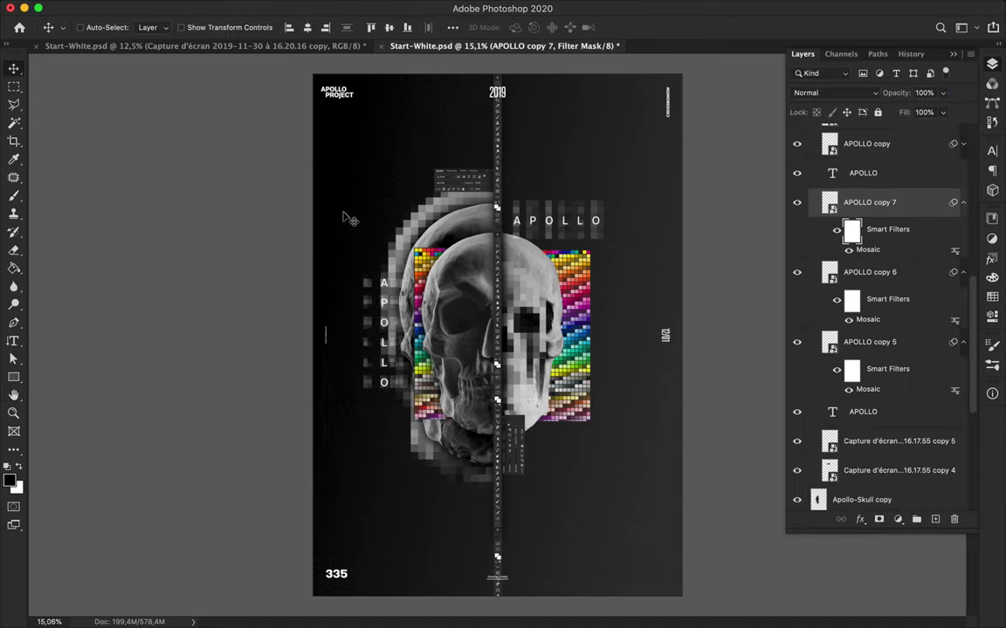
Step: Collapse the smart filter lists of the horizontal pixelated copies and duplicate one of them slightly lower over the swatches
{"action": "left_click_drag", "start_coordinate": [571, 235], "coordinate": [575, 263]}
{"action": "left_click", "coordinate": [962, 202]}
{"action": "left_click", "coordinate": [963, 232]}
{"action": "left_click", "coordinate": [964, 262]}
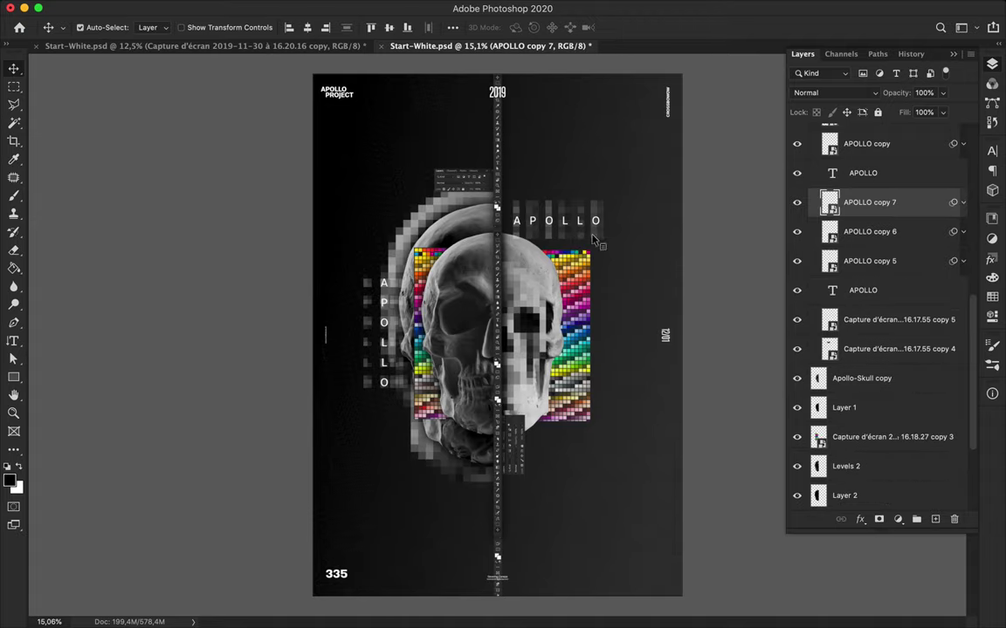
{"action": "left_click", "coordinate": [598, 236], "text": "super"}
{"action": "left_click_drag", "start_coordinate": [599, 235], "coordinate": [598, 261]}
Step: Draw a 564 px circle with the Ellipse tool over the outer edge of the right skull half, beside the eye socket
{"action": "scroll", "coordinate": [572, 327], "scroll_direction": "up", "scroll_amount": 3}
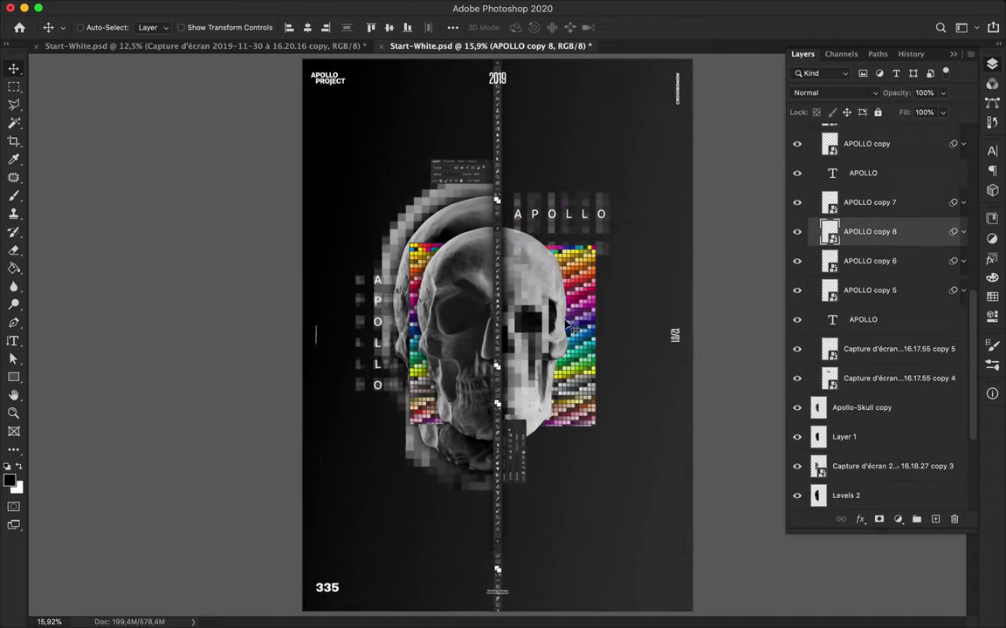
{"action": "key", "text": "o"}
{"action": "key", "text": "u"}
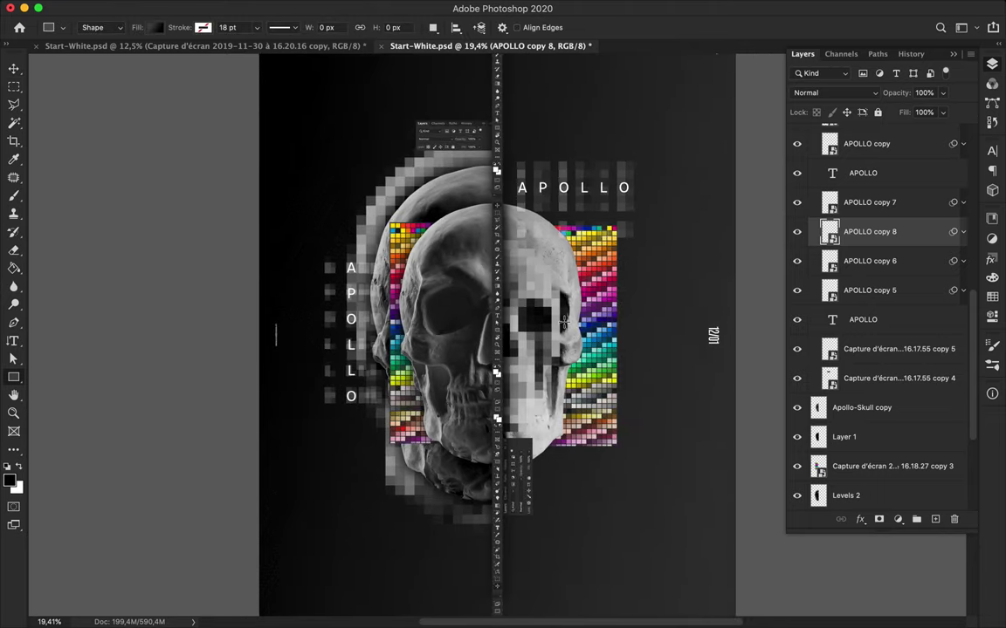
{"action": "right_click", "coordinate": [13, 378]}
{"action": "left_click", "coordinate": [59, 404]}
{"action": "left_click_drag", "start_coordinate": [556, 274], "coordinate": [595, 313]}
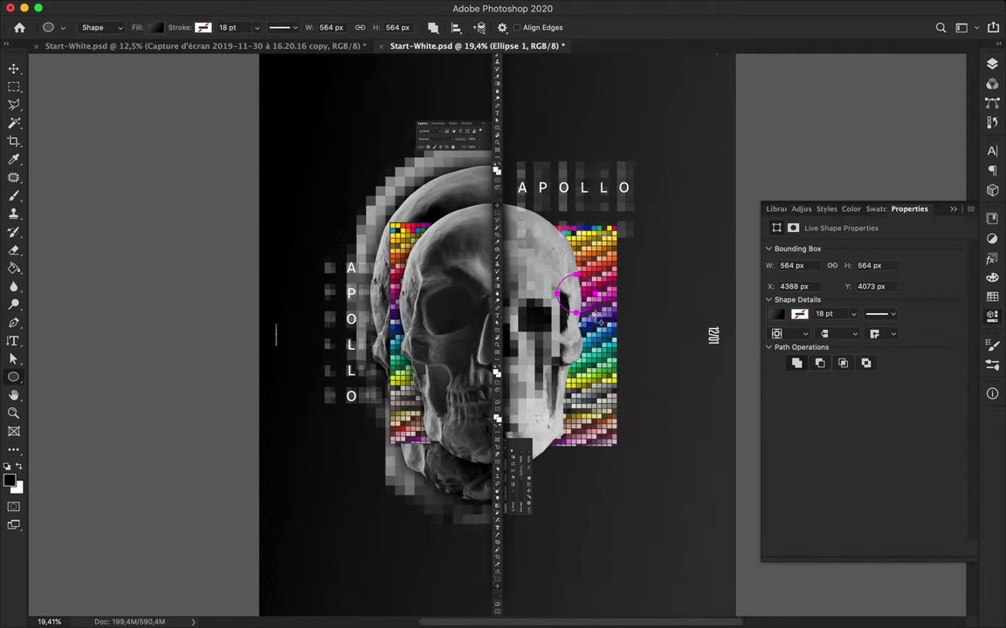
{"action": "left_click", "coordinate": [992, 63]}
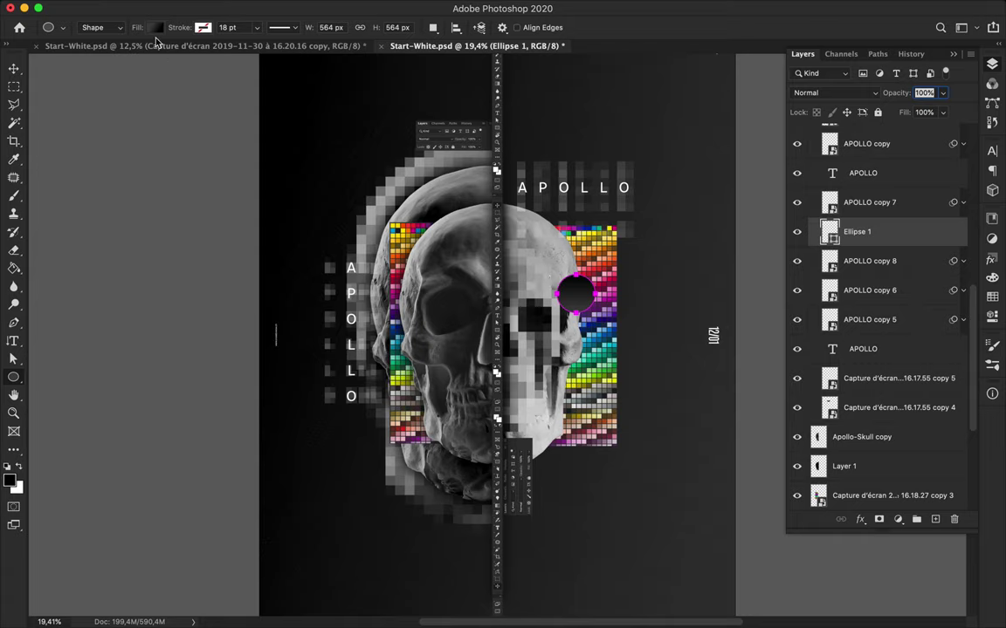
Step: Set the angle of the circle's linear gradient fill to 158 degrees
{"action": "left_click", "coordinate": [155, 28]}
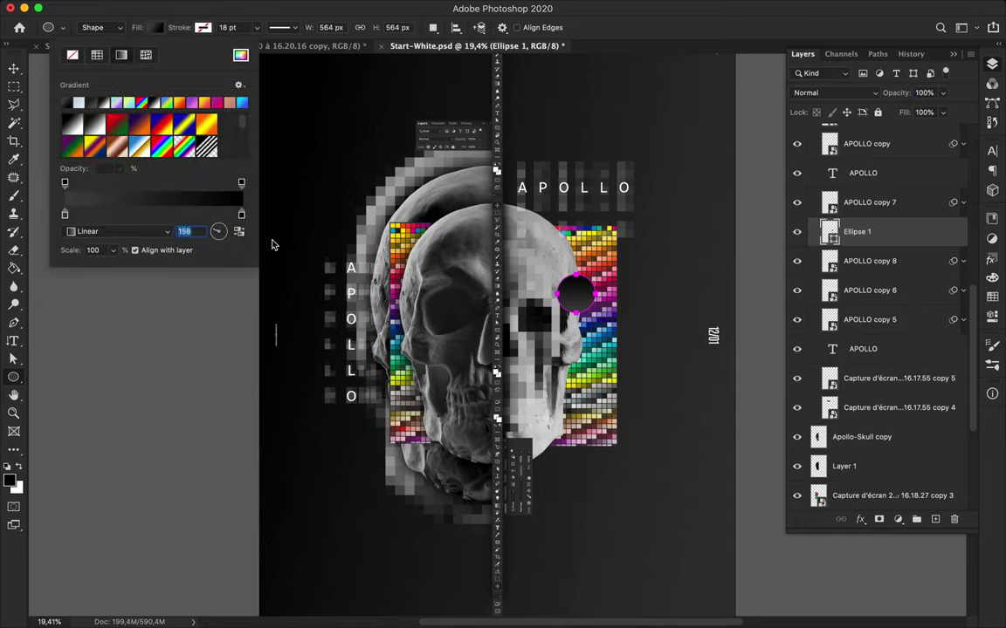
{"action": "key", "text": "Return"}
{"action": "key", "text": "v"}
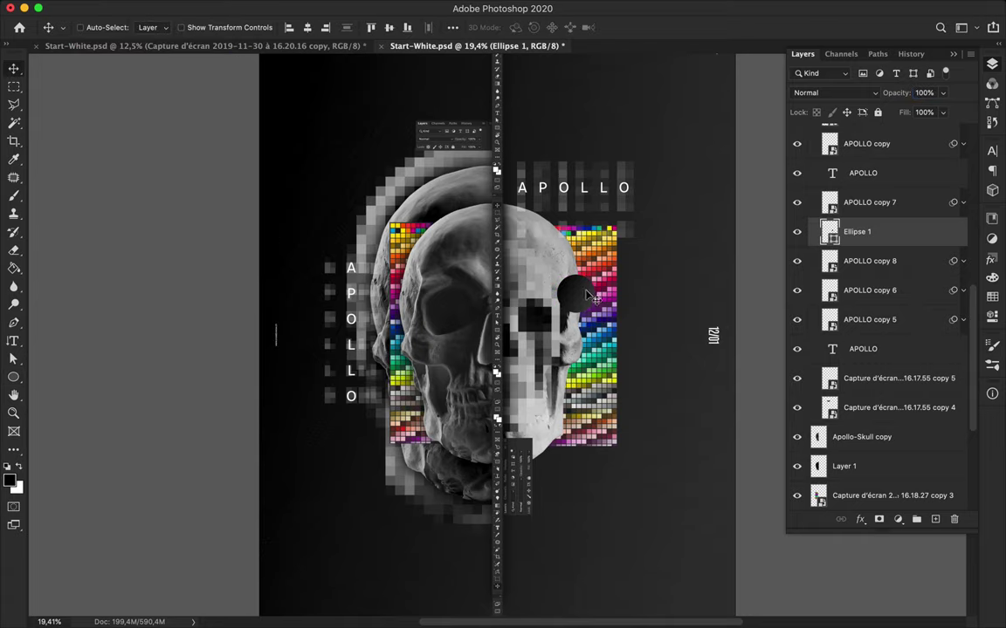
Step: Duplicate the circle onto the lower left of the skull's jaw, placing the copy between the Apollo-Skull copy and Layer 1 layers
{"action": "left_click_drag", "start_coordinate": [589, 296], "coordinate": [441, 441], "text": "alt"}
{"action": "left_click_drag", "start_coordinate": [901, 231], "coordinate": [900, 478]}
{"action": "scroll", "coordinate": [868, 380], "scroll_direction": "down", "scroll_amount": 4}
Step: Duplicate the jaw circle to the upper right, move the copy just above the Background layer and enlarge it around the horizontal APOLLO text
{"action": "left_click_drag", "start_coordinate": [436, 450], "coordinate": [585, 234]}
{"action": "left_click_drag", "start_coordinate": [860, 359], "coordinate": [877, 480]}
{"action": "left_click_drag", "start_coordinate": [562, 187], "coordinate": [559, 186]}
{"action": "key", "text": "super+t"}
{"action": "left_click_drag", "start_coordinate": [594, 235], "coordinate": [695, 336]}
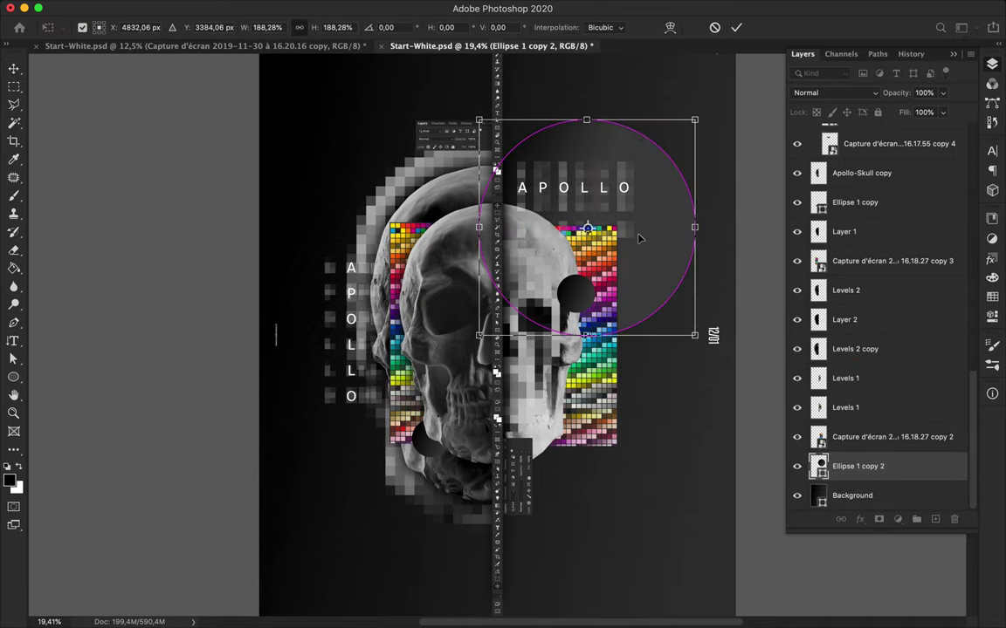
{"action": "key", "text": "Return"}
Step: Centre the large background circle behind the right skull half and resize it so its edge extends past the colour swatches
{"action": "left_click_drag", "start_coordinate": [651, 237], "coordinate": [600, 281]}
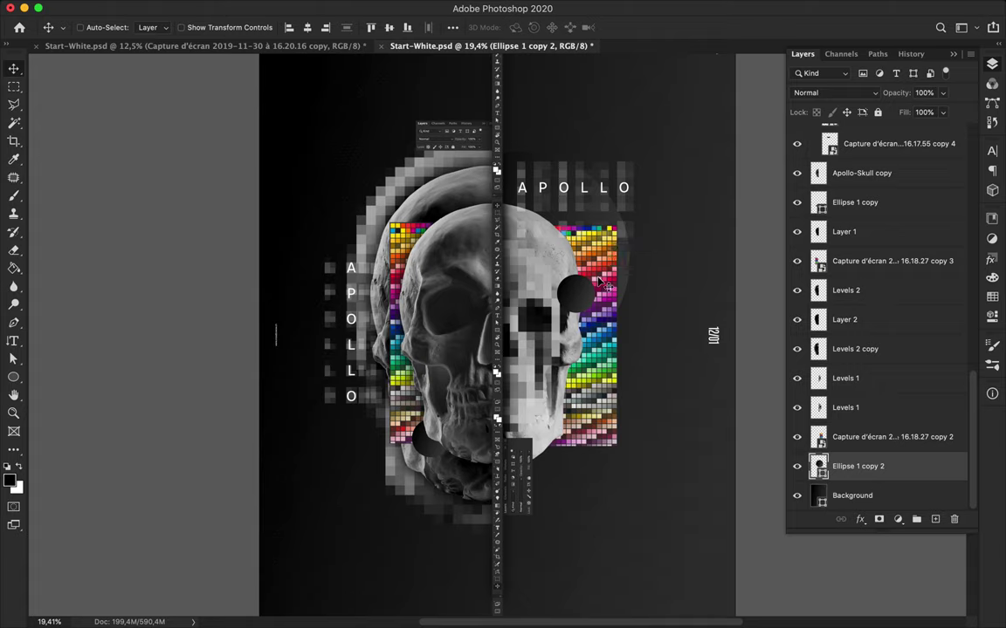
{"action": "key", "text": "super+t"}
{"action": "left_click_drag", "start_coordinate": [521, 371], "coordinate": [522, 426]}
{"action": "key", "text": "Return"}
Step: Place a smaller circle copy at the skull's upper left, ordered between the Capture 16.18.27 copy 3 and Levels 2 layers
{"action": "left_click_drag", "start_coordinate": [643, 304], "coordinate": [438, 197]}
{"action": "key", "text": "super+t"}
{"action": "key", "text": "Return"}
{"action": "left_click_drag", "start_coordinate": [847, 142], "coordinate": [879, 380]}
{"action": "left_click_drag", "start_coordinate": [431, 192], "coordinate": [417, 215]}
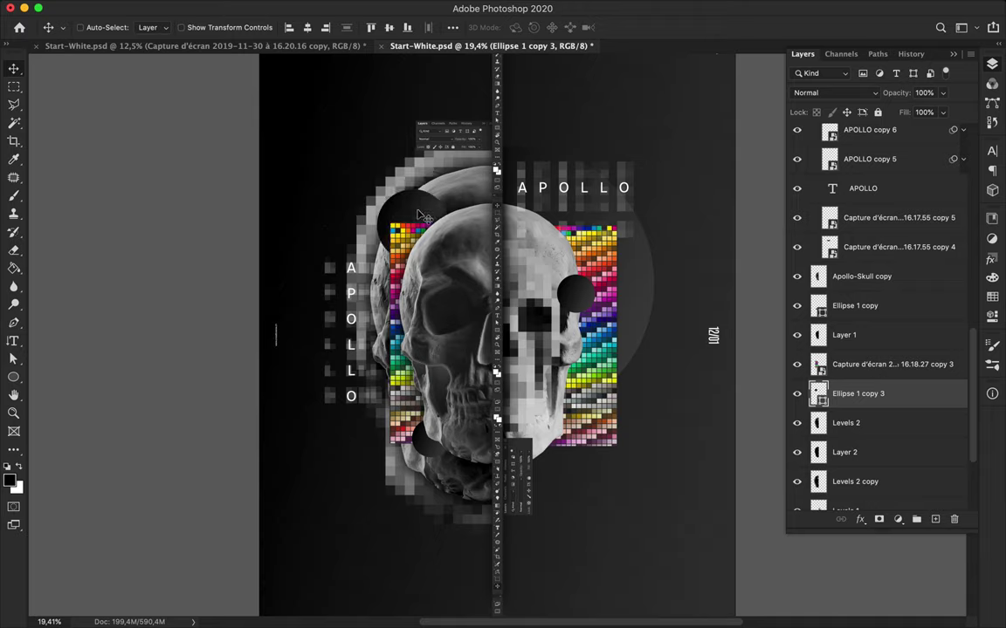
Step: Marquee-select a narrow vertical strip of the right colour swatches and copy it onto its own layer
{"action": "left_click", "coordinate": [611, 254], "text": "super"}
{"action": "key", "text": "m"}
{"action": "left_click_drag", "start_coordinate": [607, 226], "coordinate": [610, 450]}
{"action": "key", "text": "super+j"}
Step: Rotate the copied swatch strip to horizontal and position it directly above the horizontal APOLLO text
{"action": "key", "text": "v"}
{"action": "left_click_drag", "start_coordinate": [610, 388], "coordinate": [609, 432]}
{"action": "key", "text": "super+t"}
{"action": "left_click_drag", "start_coordinate": [616, 263], "coordinate": [650, 172]}
{"action": "key", "text": "Return"}
Step: Duplicate the swatch strip, rotate the copy to vertical and place it beside the lower letters of the vertical APOLLO text
{"action": "left_click_drag", "start_coordinate": [649, 172], "coordinate": [419, 197], "text": "alt"}
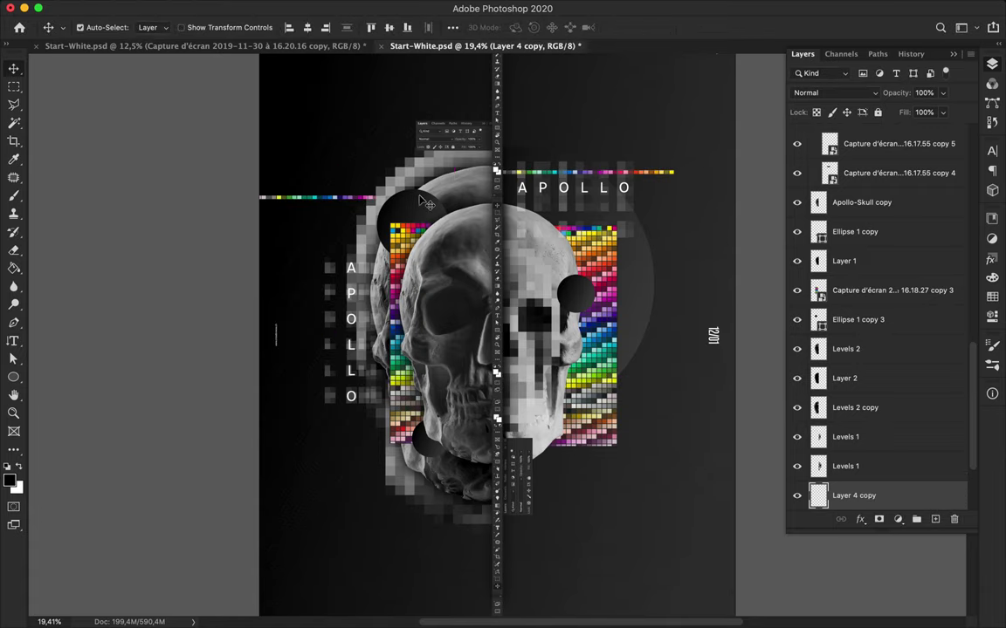
{"action": "key", "text": "super+t"}
{"action": "left_click_drag", "start_coordinate": [204, 182], "coordinate": [345, 91], "text": "shift"}
{"action": "key", "text": "Return"}
{"action": "left_click_drag", "start_coordinate": [324, 128], "coordinate": [367, 288], "text": "super"}
Step: Duplicate the upper-left circle twice as large background circles, one behind the skull's upper left and one behind its lower right
{"action": "scroll", "coordinate": [452, 256], "scroll_direction": "up", "scroll_amount": 4}
{"action": "key", "text": "super+0"}
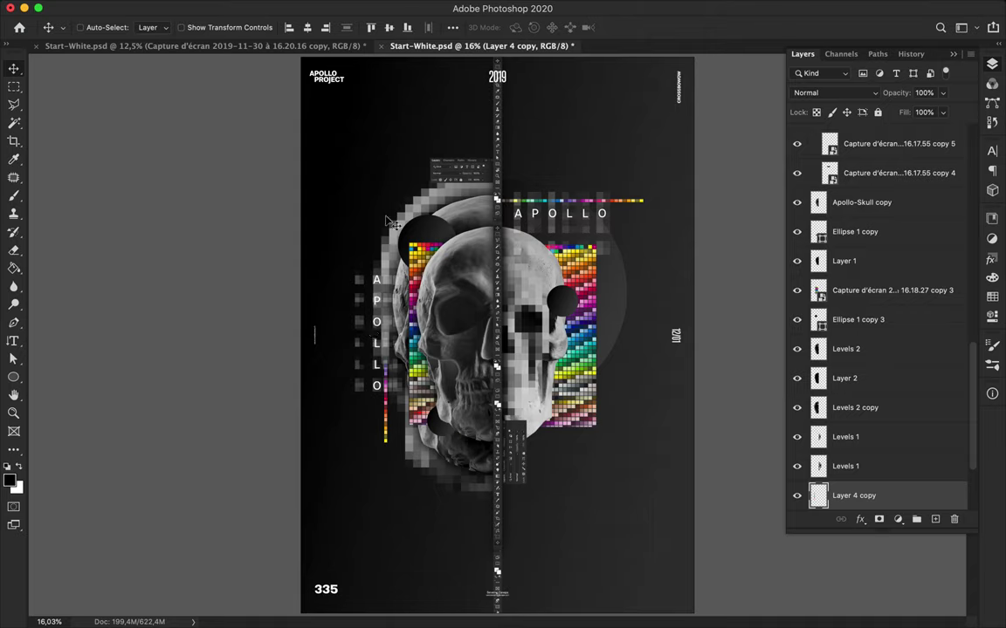
{"action": "left_click", "coordinate": [432, 234], "text": "super"}
{"action": "key", "text": "super+j"}
{"action": "left_click_drag", "start_coordinate": [856, 320], "coordinate": [856, 482]}
{"action": "left_click_drag", "start_coordinate": [515, 327], "coordinate": [487, 400]}
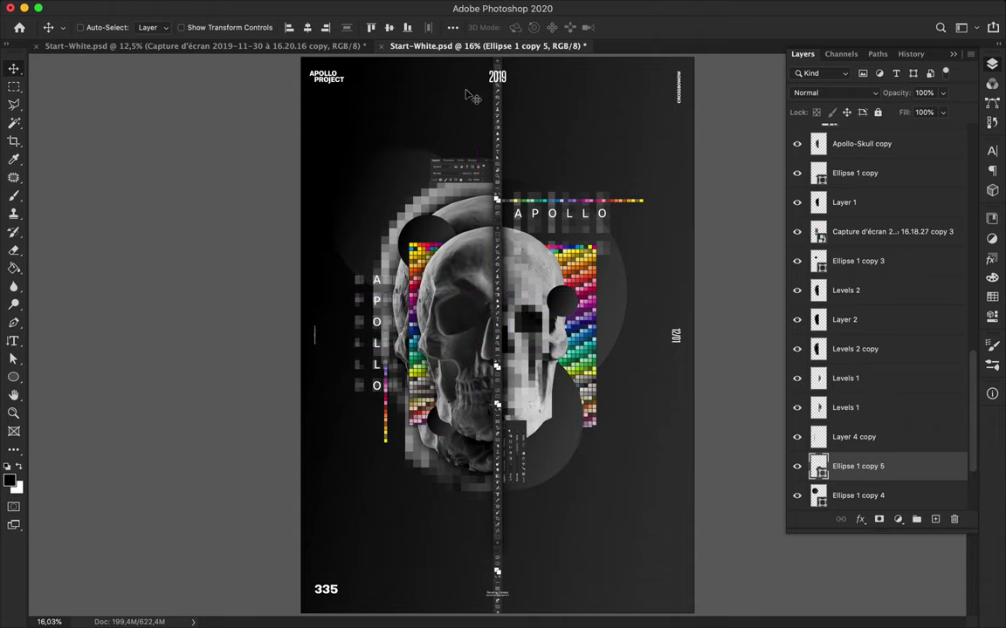
Step: Duplicate a pixelated copy of the vertical APOLLO text onto the left skull half near the centre line, and save the document
{"action": "scroll", "coordinate": [465, 93], "scroll_direction": "up", "scroll_amount": 3}
{"action": "left_click", "coordinate": [330, 317], "text": "super"}
{"action": "left_click_drag", "start_coordinate": [328, 323], "coordinate": [472, 479]}
{"action": "scroll", "coordinate": [472, 479], "scroll_direction": "up", "scroll_amount": 3}
{"action": "scroll", "coordinate": [472, 480], "scroll_direction": "down", "scroll_amount": 1}
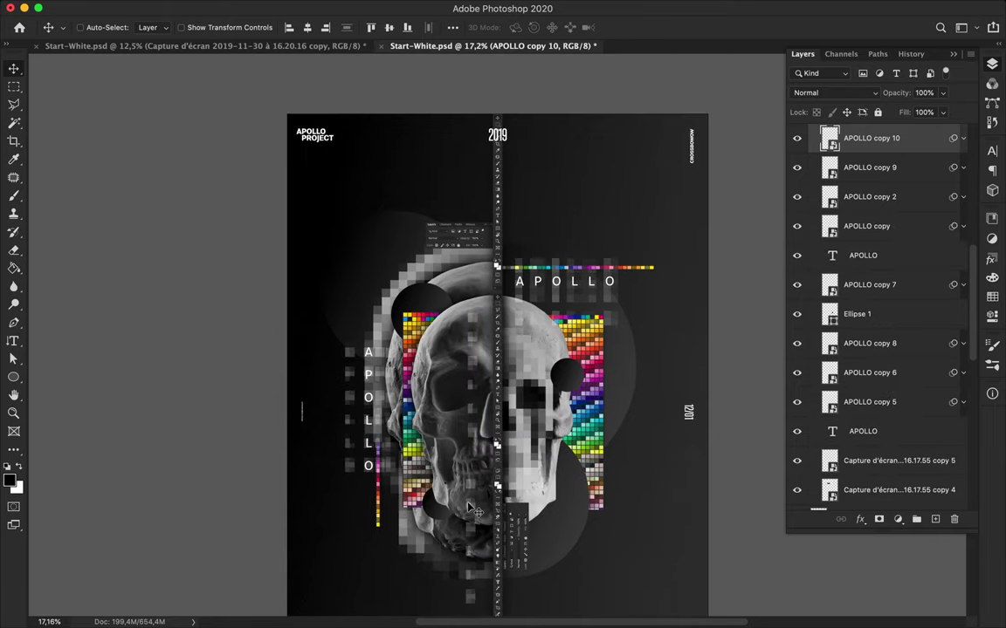
{"action": "scroll", "coordinate": [473, 508], "scroll_direction": "down", "scroll_amount": 3}
{"action": "key", "text": "super+s"}
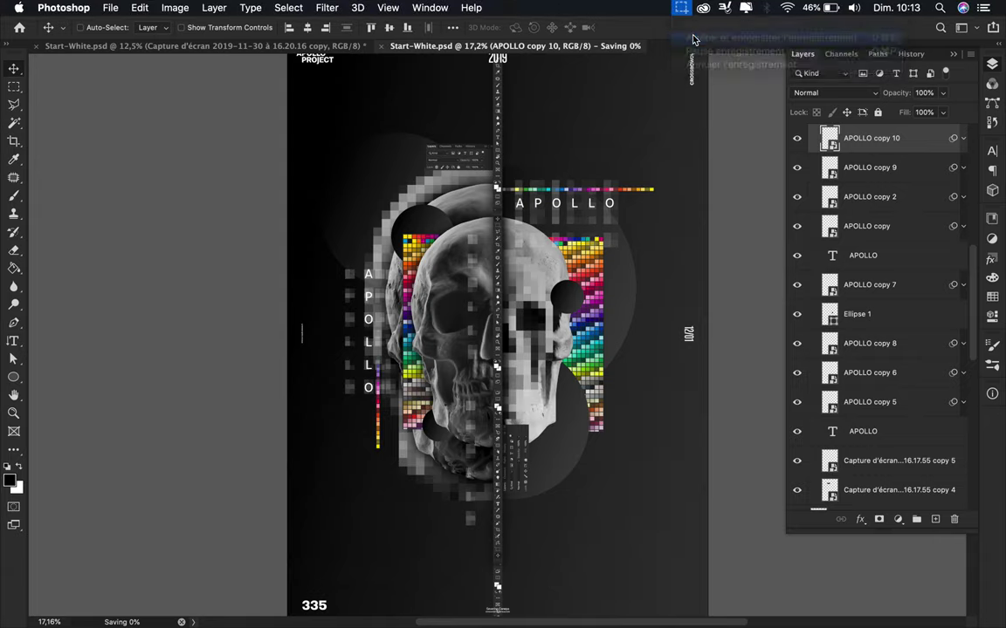